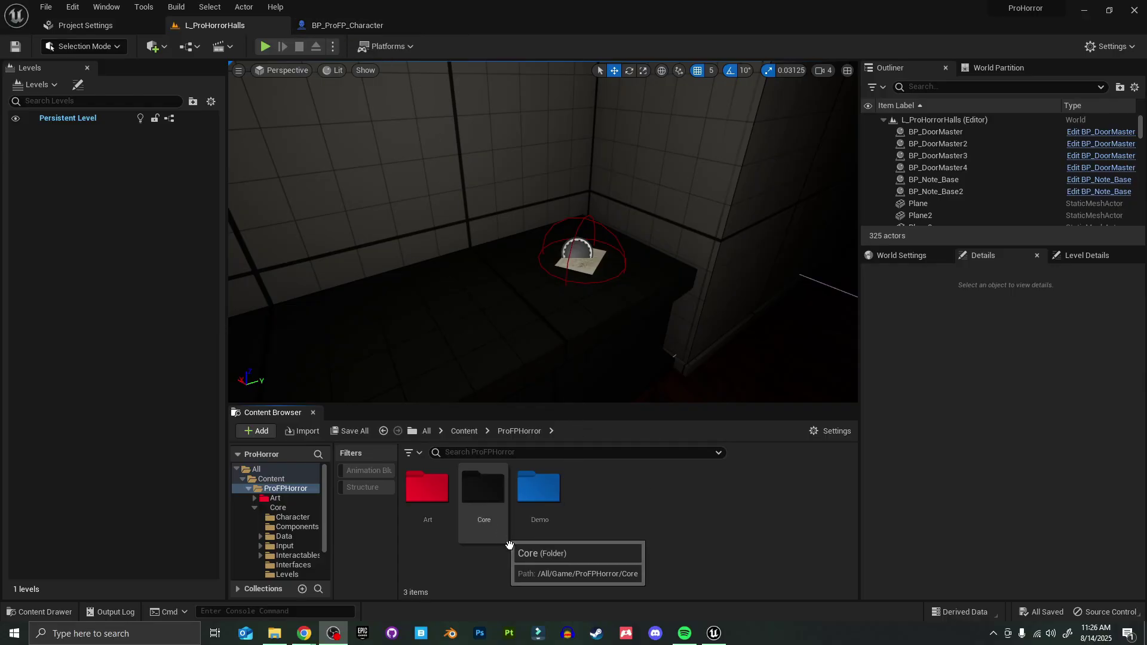
Step: Browse into Core > Data and open the DT_CharacterSettings data table
double_click(486, 485)
double_click(561, 487)
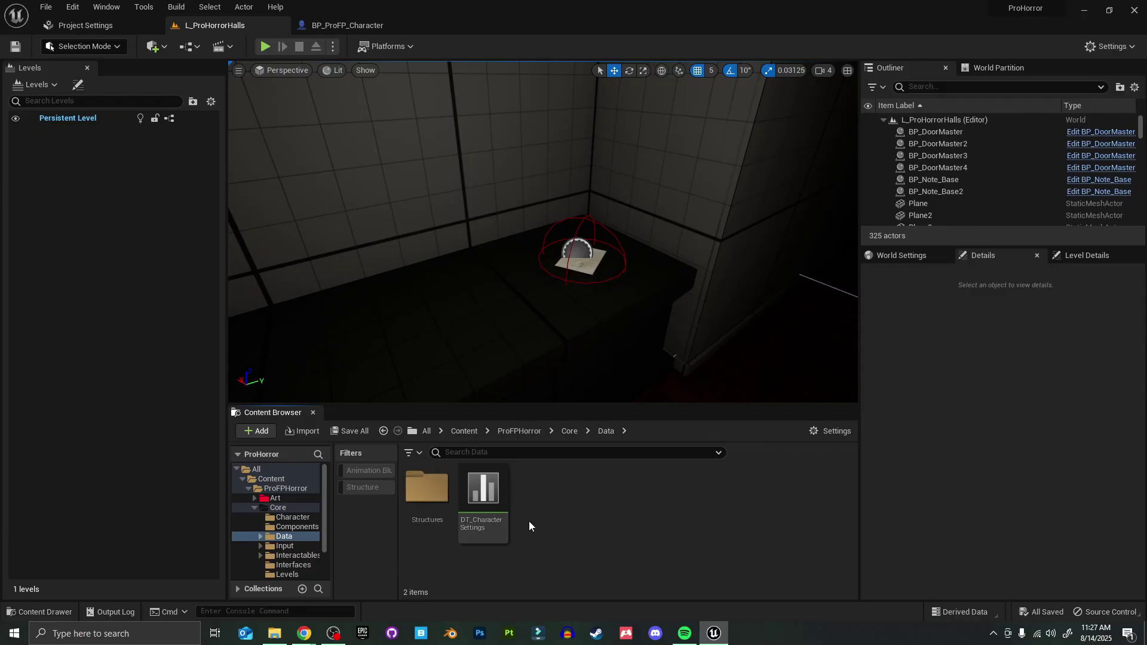
double_click(476, 526)
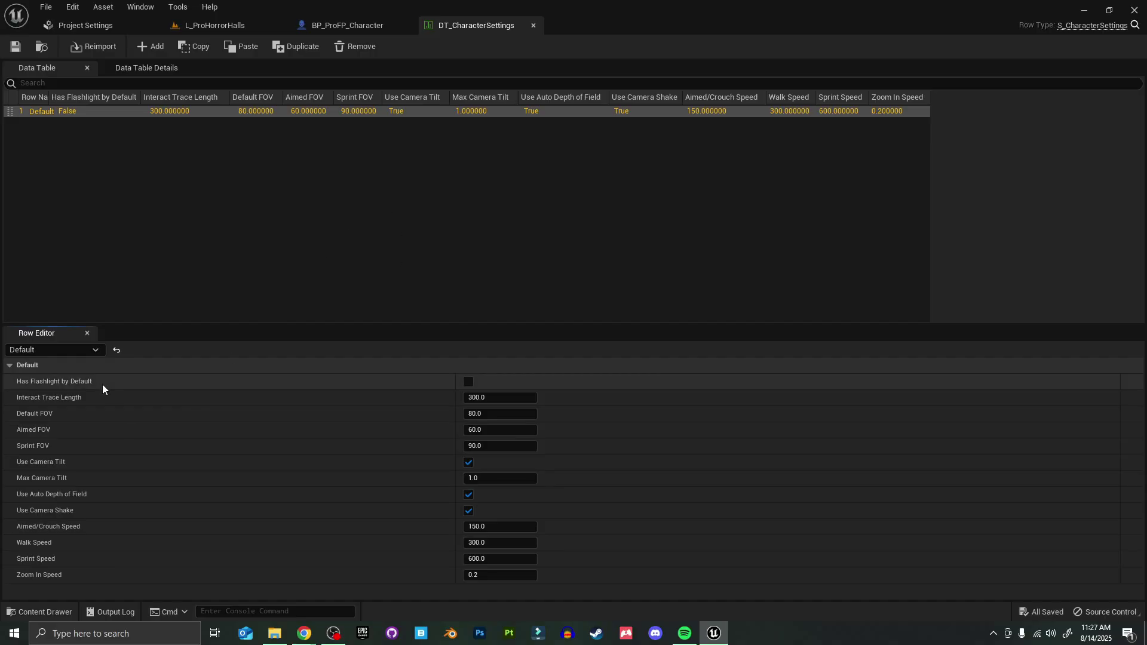
left_click(469, 382)
left_click(467, 381)
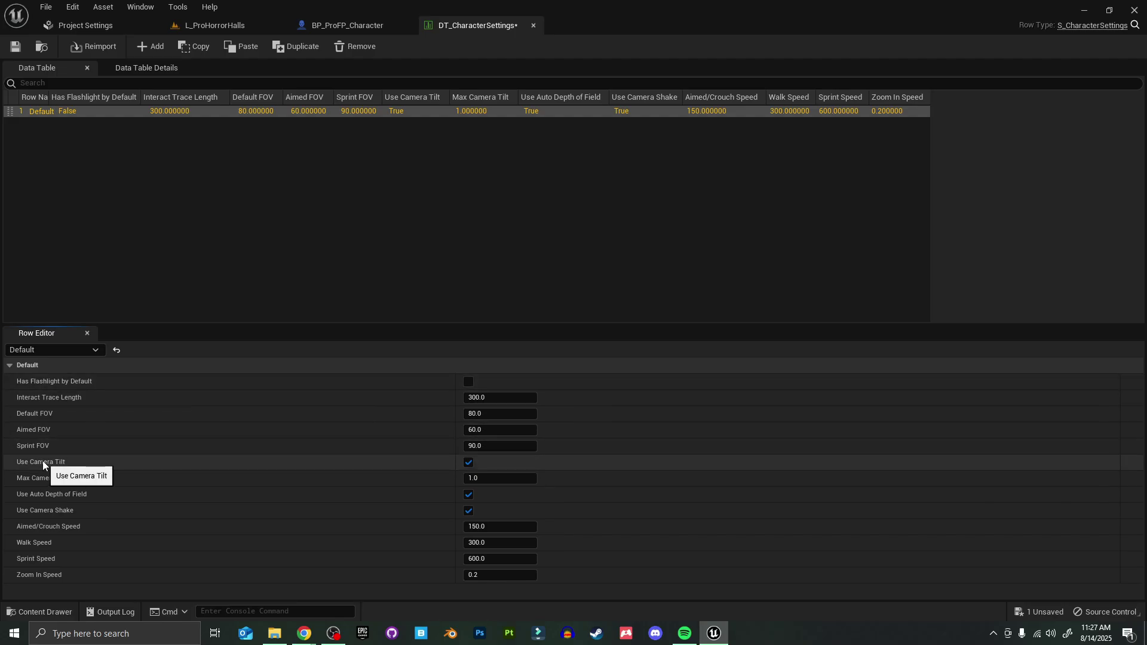
left_click(338, 27)
left_click(555, 46)
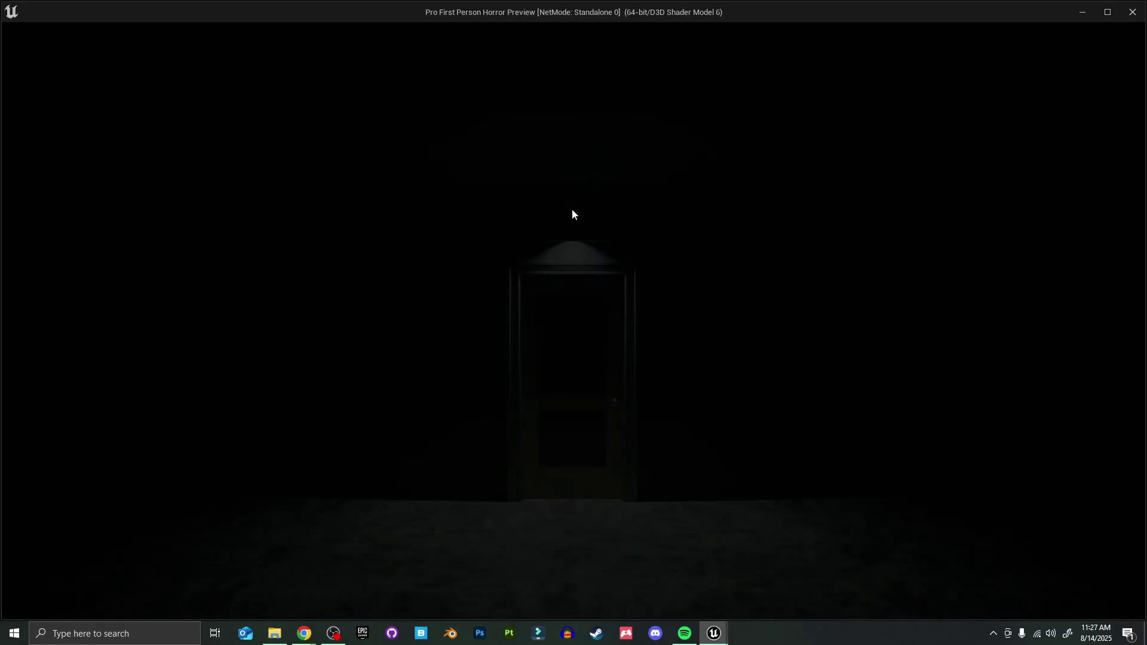
key("w")
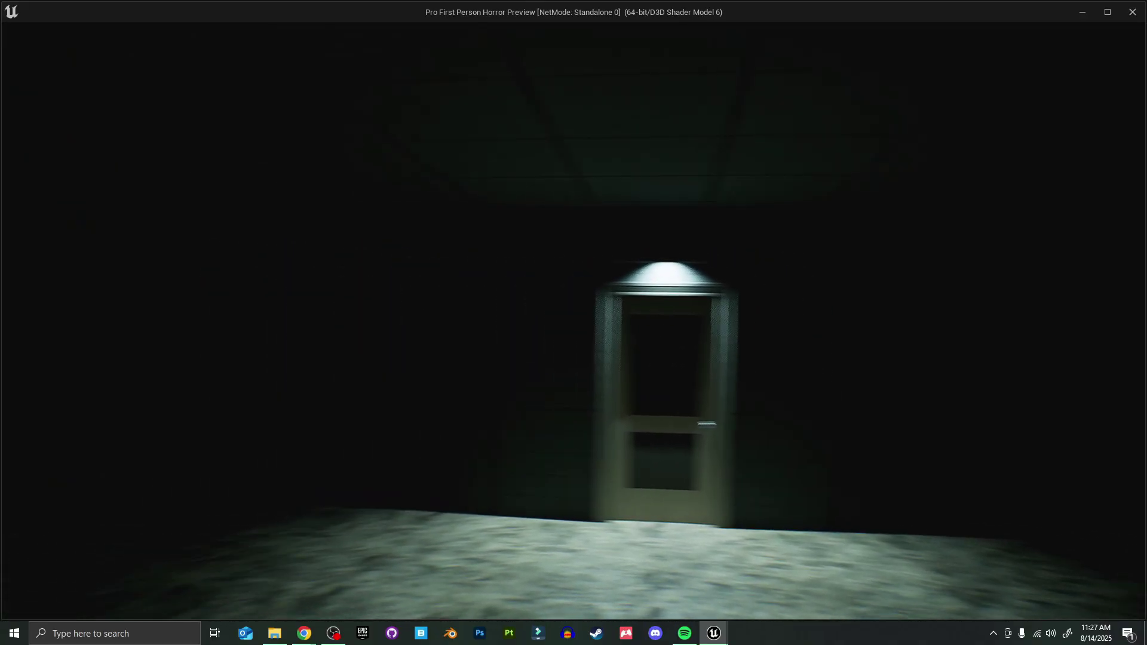
key("Escape")
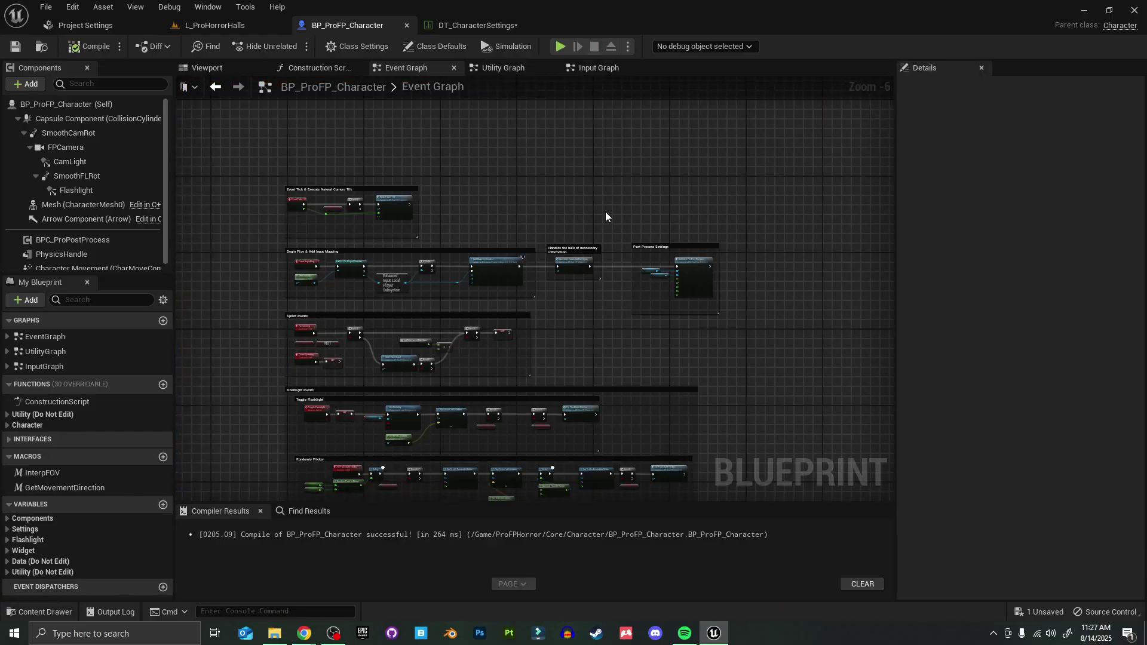
left_click(482, 20)
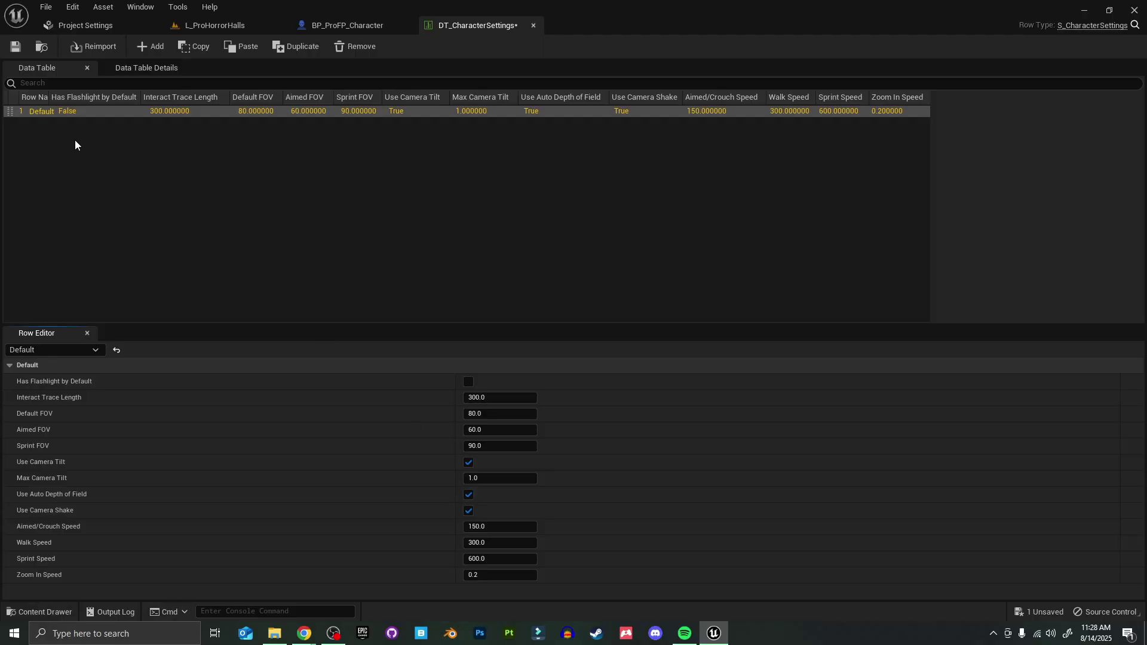
Step: Add a new data table row named Test and compare its values with the Default row
left_click(141, 49)
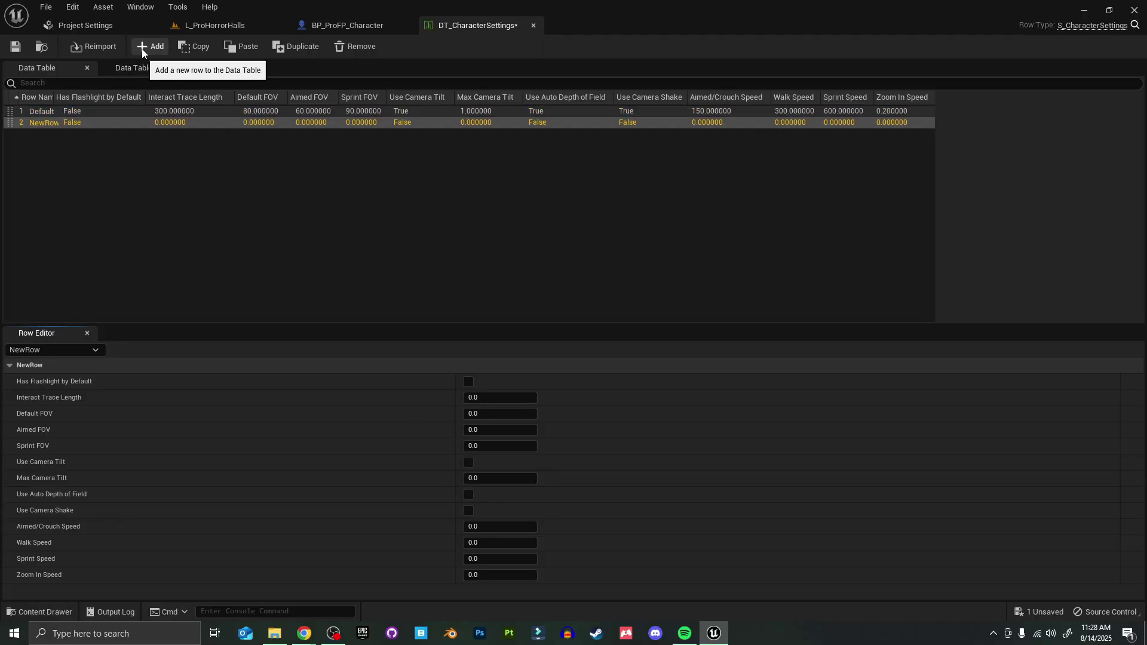
double_click(41, 122)
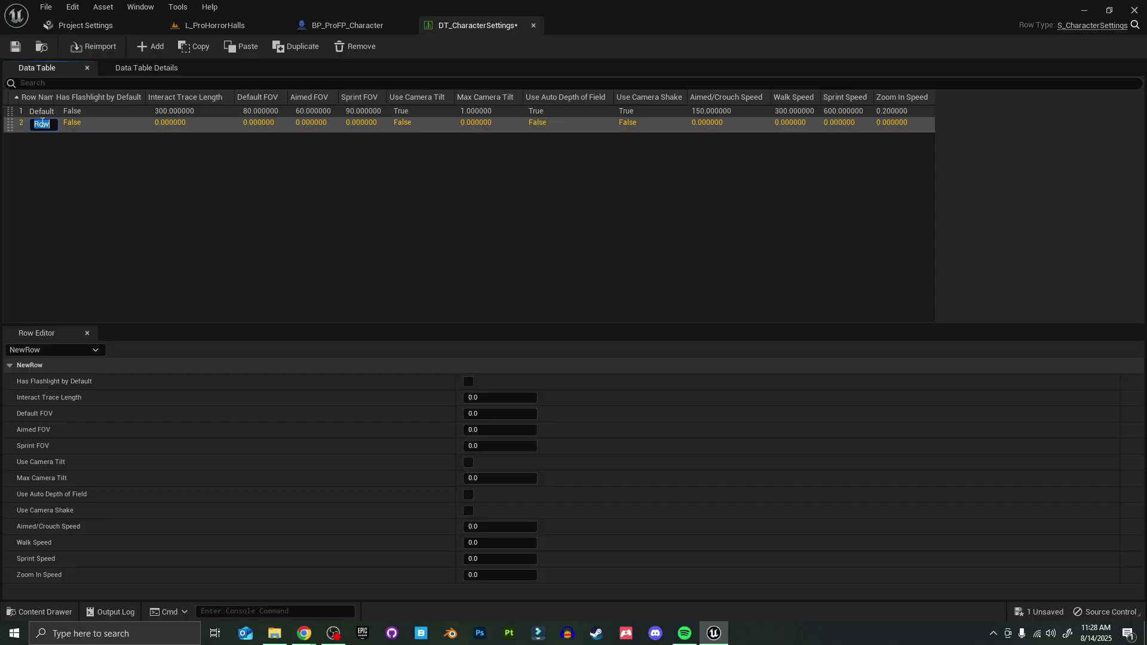
type("Test")
key("Return")
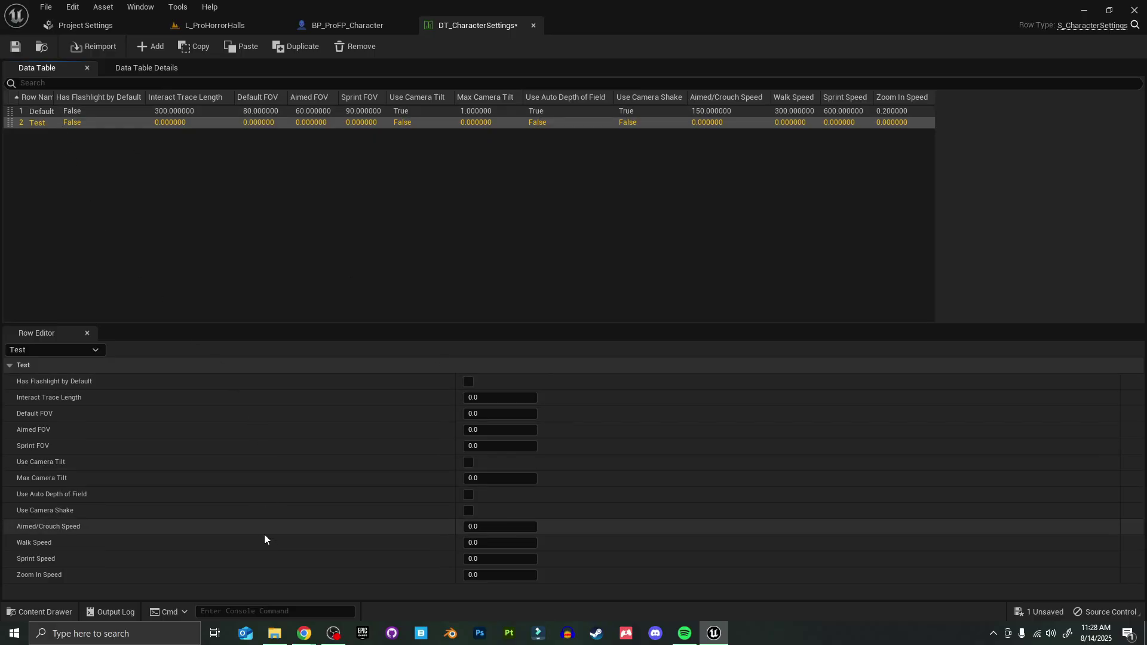
left_click(91, 113)
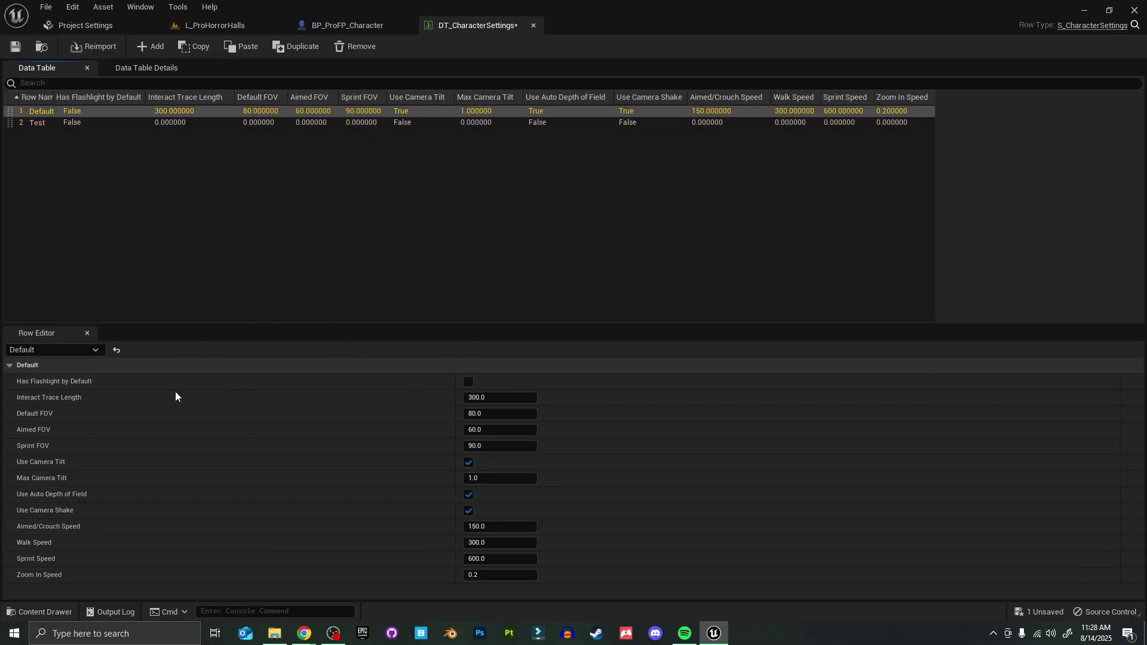
left_click(91, 122)
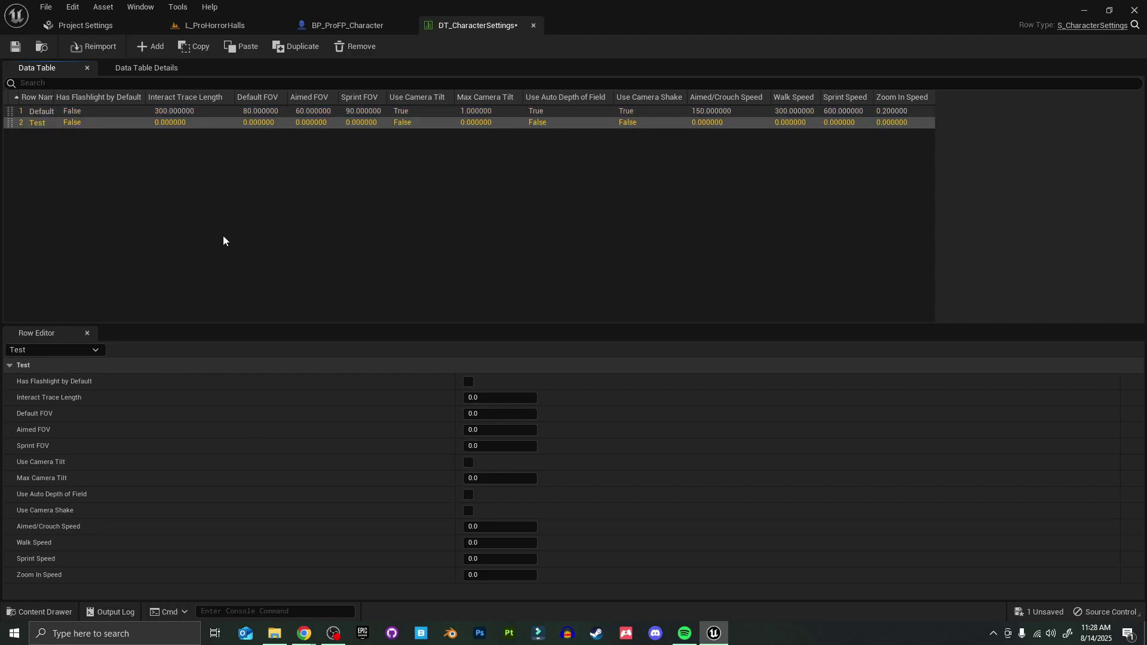
Step: Turn on Has Flashlight, set Interact Trace Length 300 and FOVs 50, 45 and 80
left_click(469, 384)
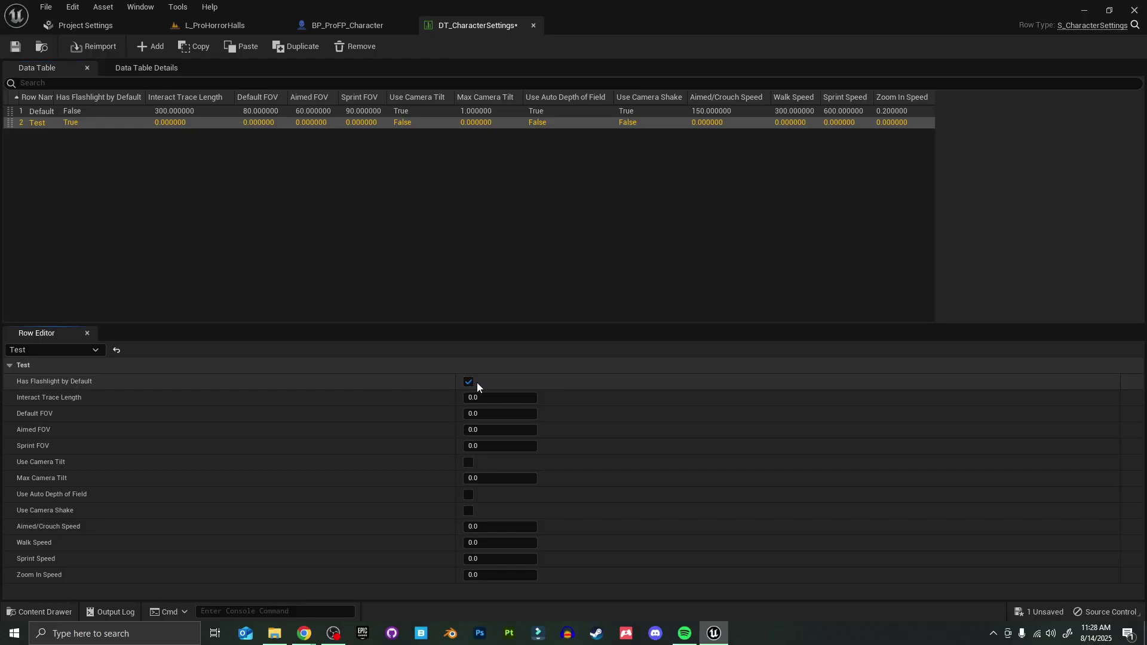
left_click(501, 397)
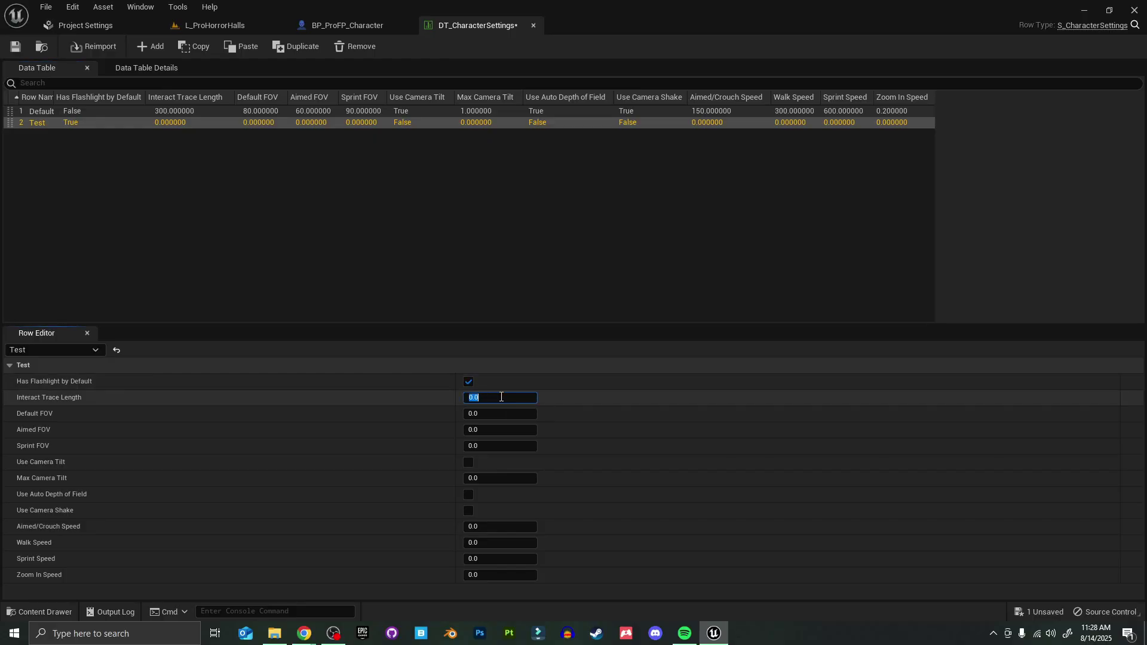
type("300")
key("Return")
left_click(493, 413)
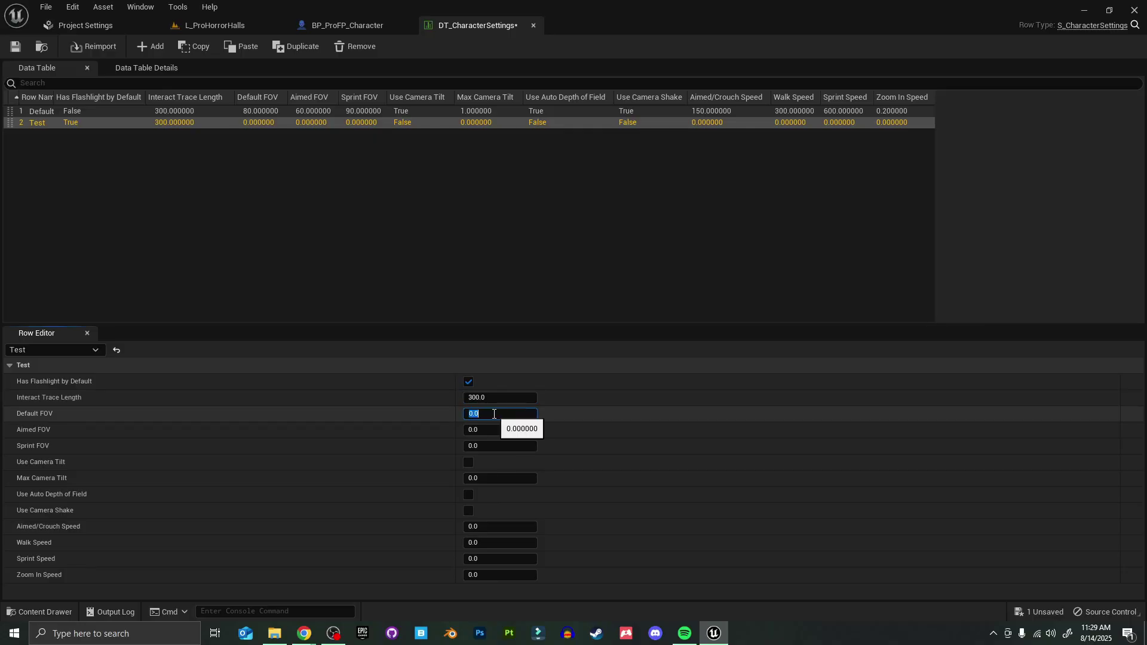
type("50")
key("Return")
left_click(492, 430)
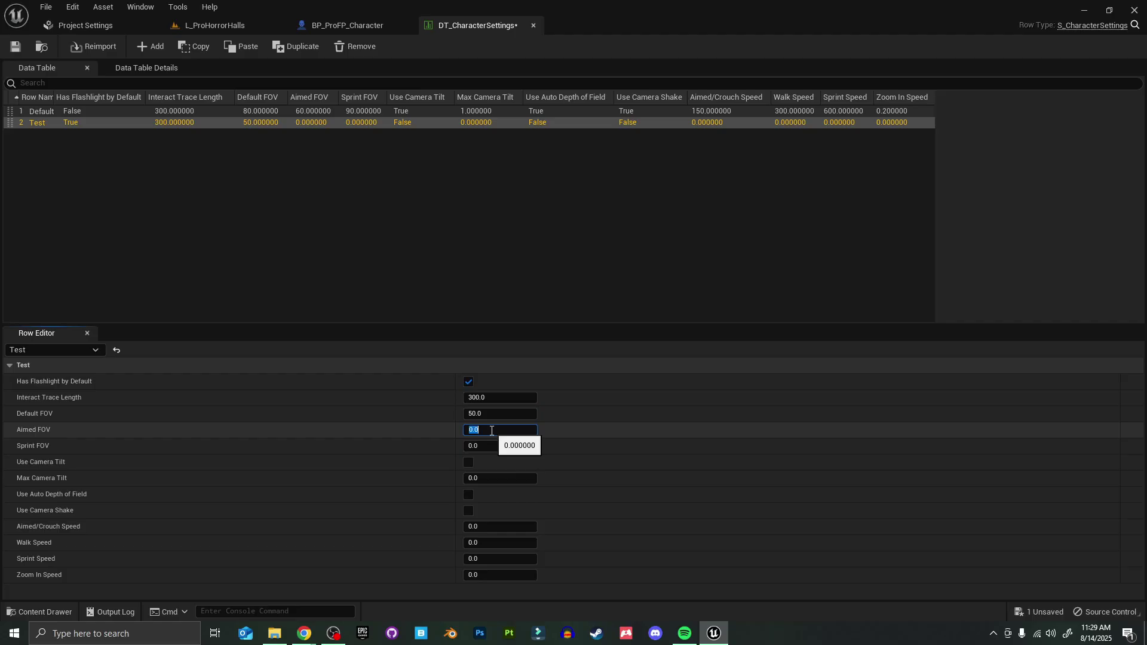
type("45")
key("Return")
left_click(494, 447)
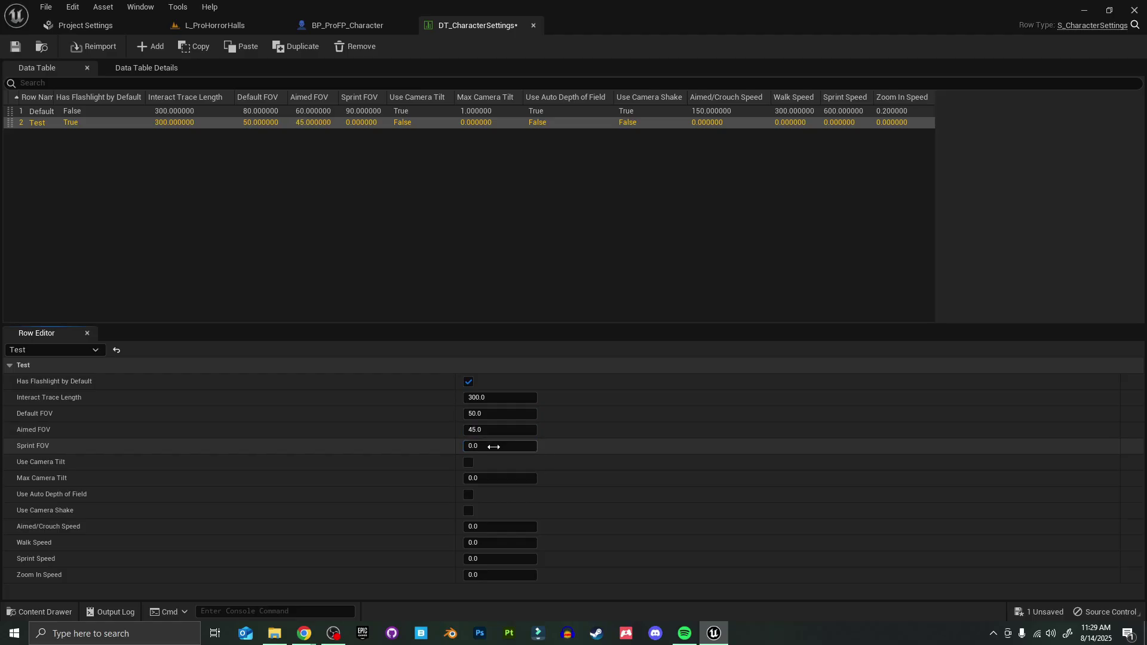
type("80")
key("Return")
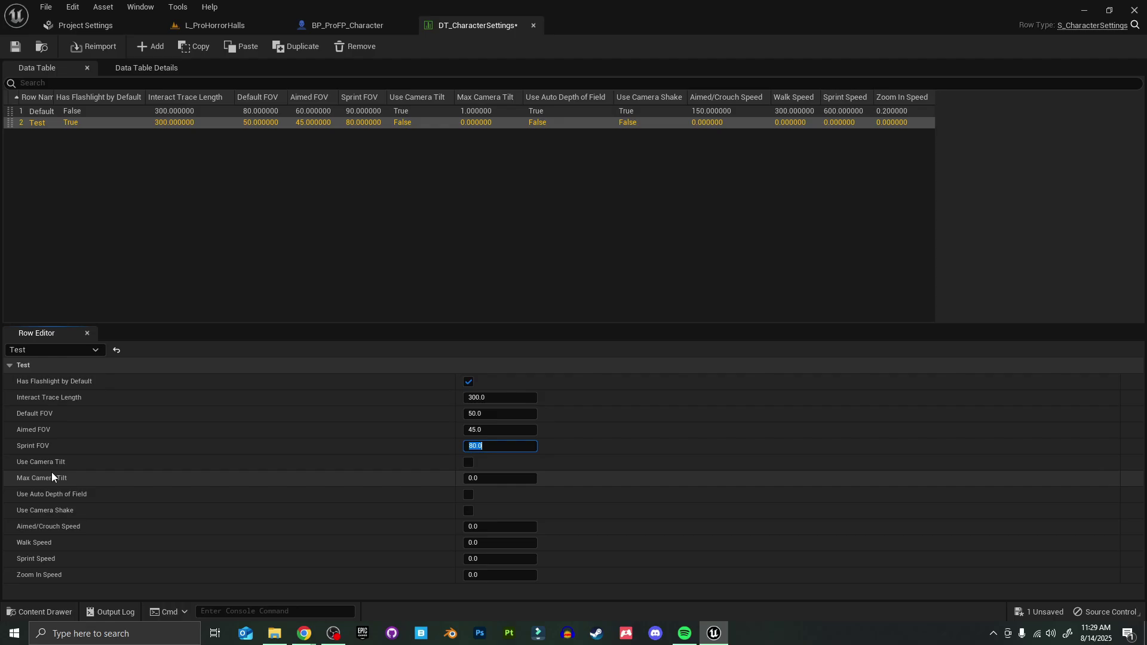
Step: Enable auto depth of field and set Walk, Sprint and Zoom In speeds to 300
left_click(469, 495)
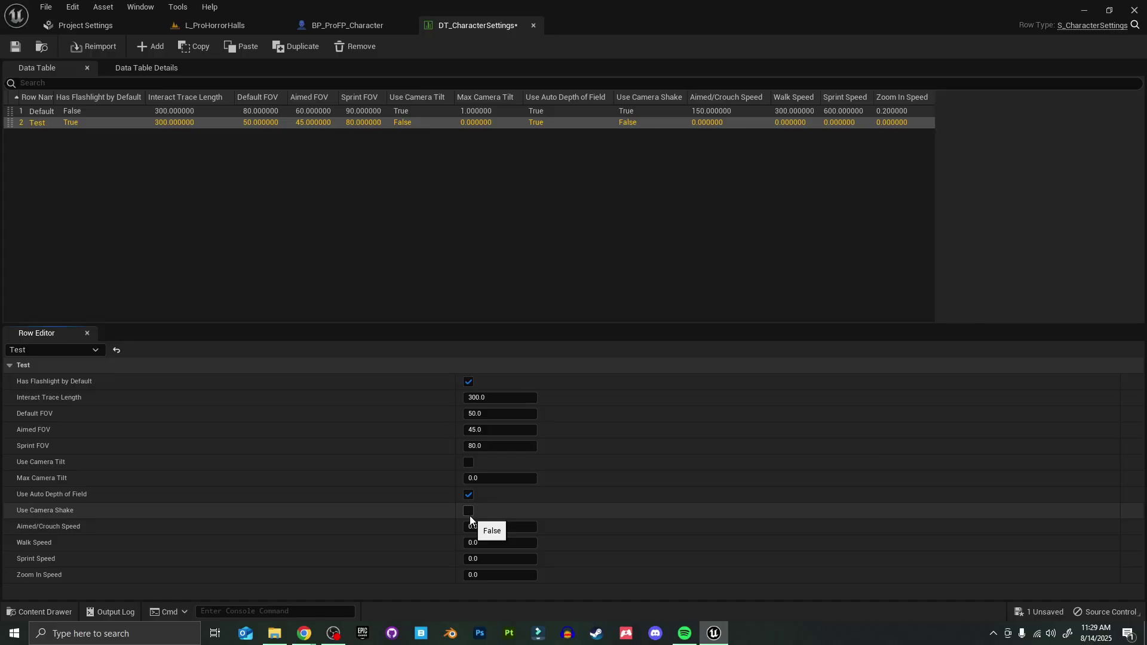
left_click(492, 527)
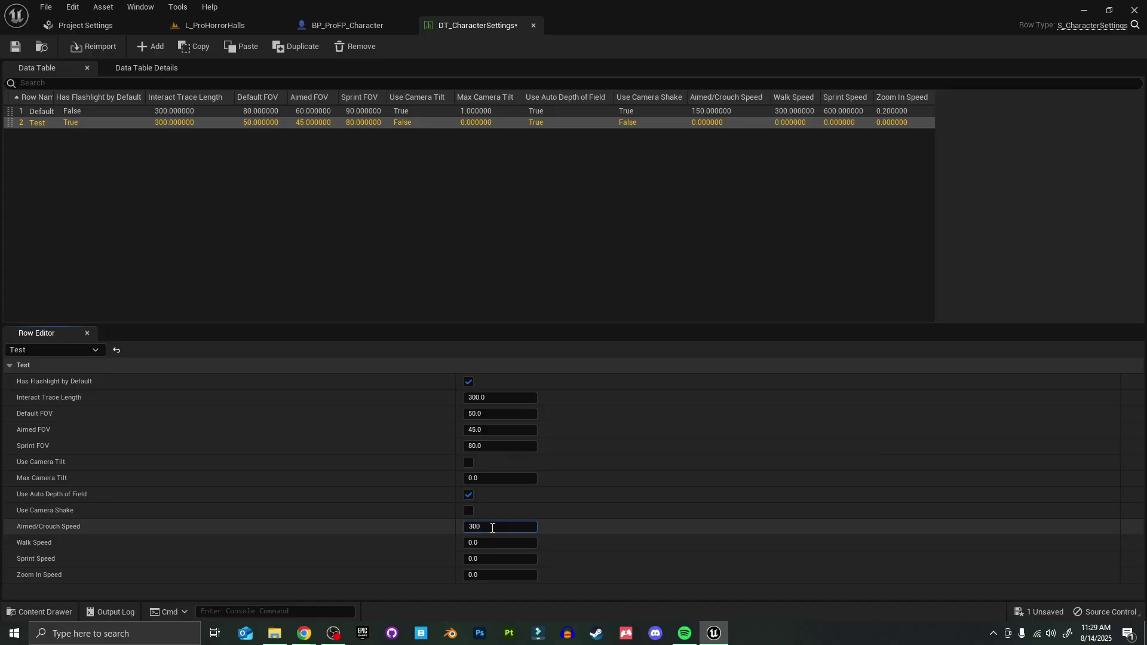
left_click_drag(492, 527, 430, 528)
key("ctrl+c")
left_click(484, 543)
key("ctrl+v")
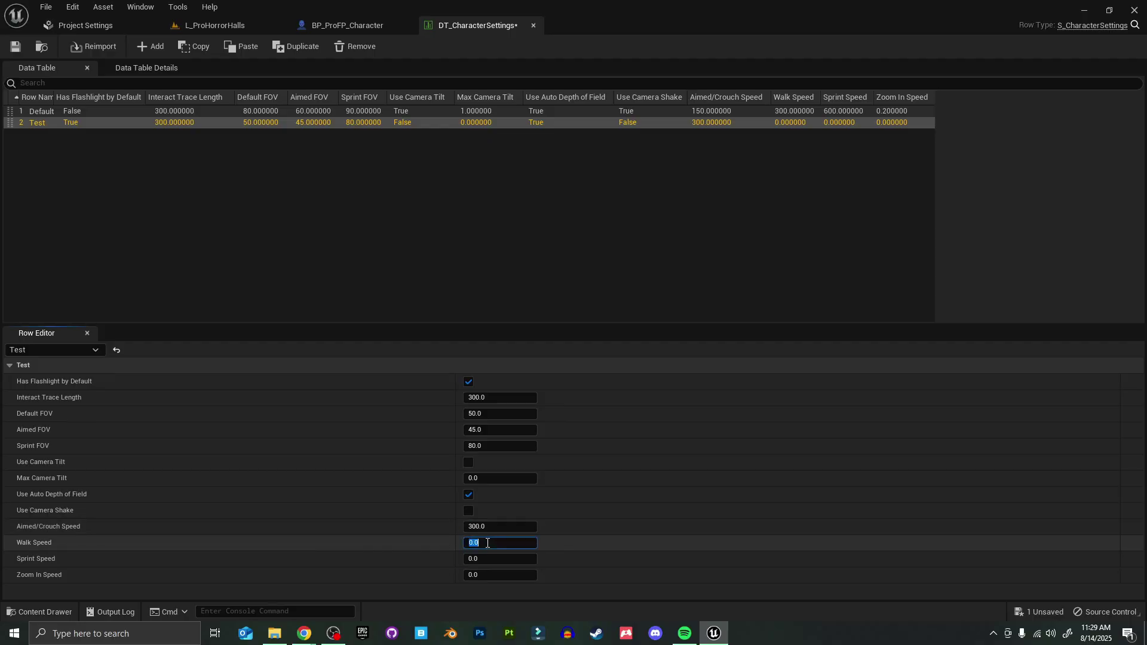
left_click(484, 558)
key("ctrl+v")
left_click(485, 575)
key("ctrl+v")
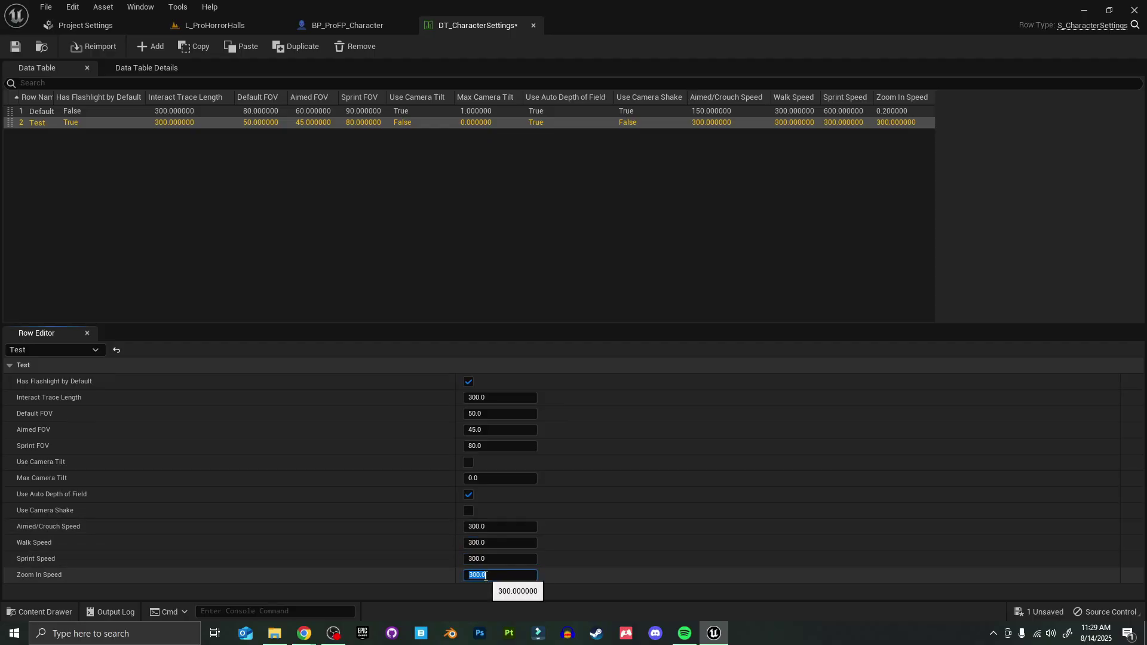
key("Return")
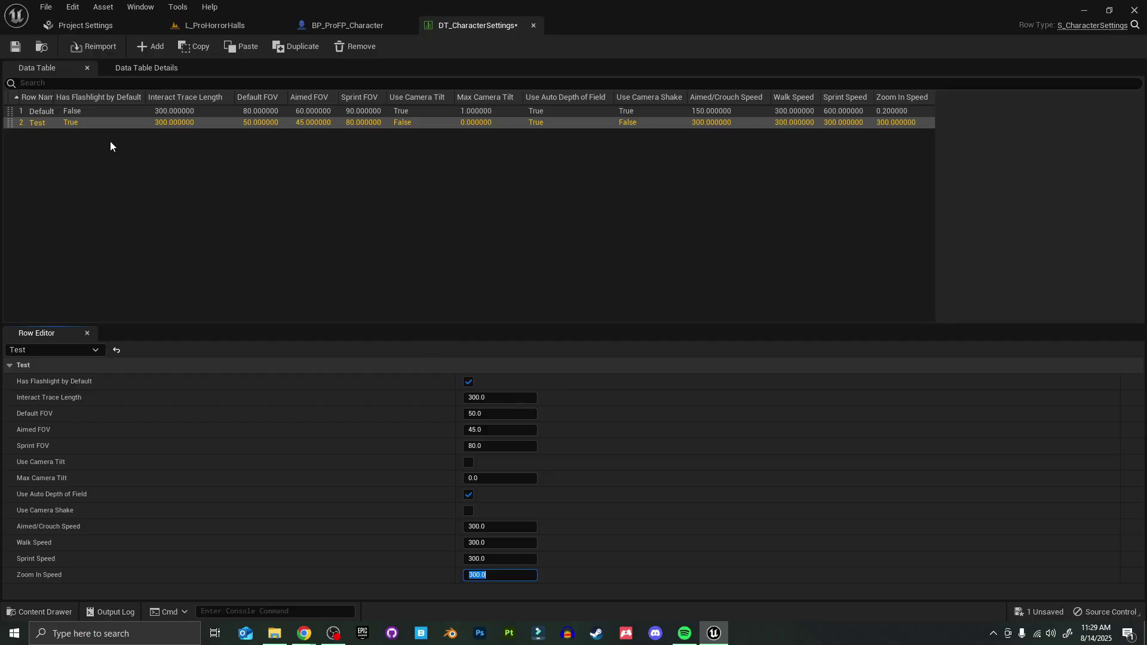
Step: Set BP_ProFP_Character's Settings row name to Test and run a standalone play test
left_click(310, 30)
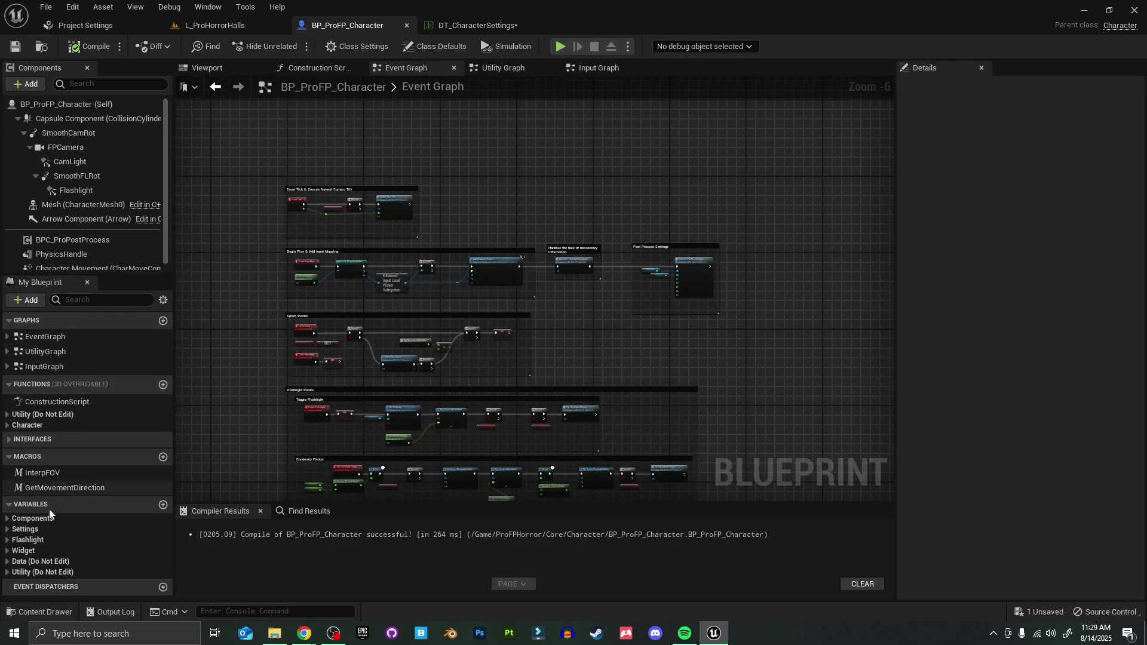
left_click(8, 530)
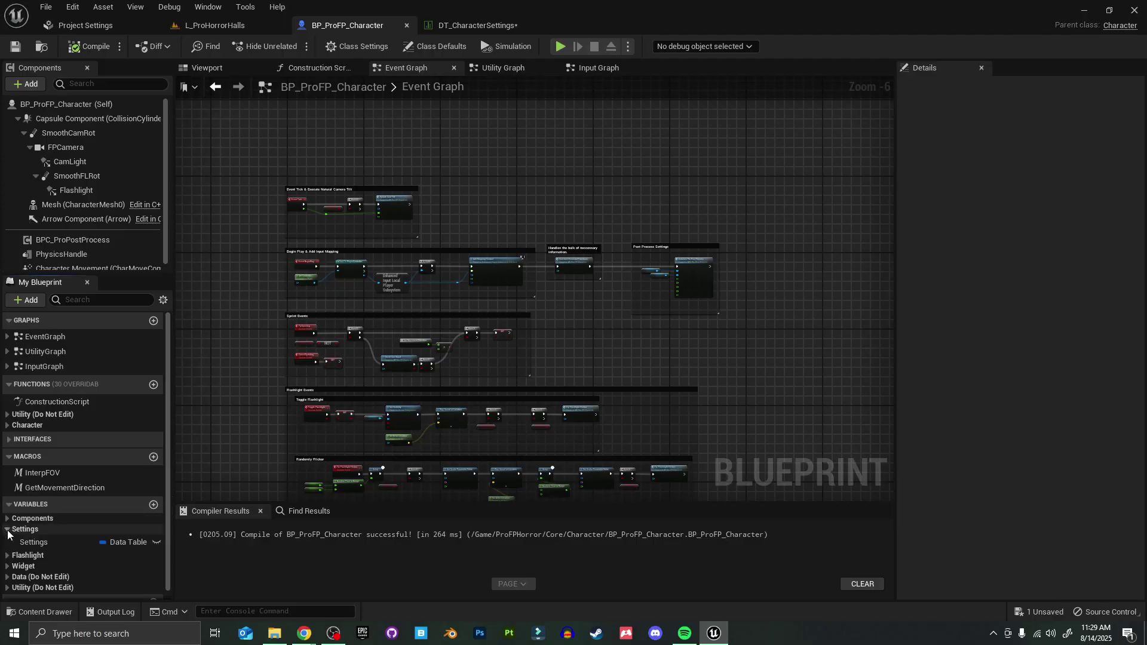
left_click(37, 546)
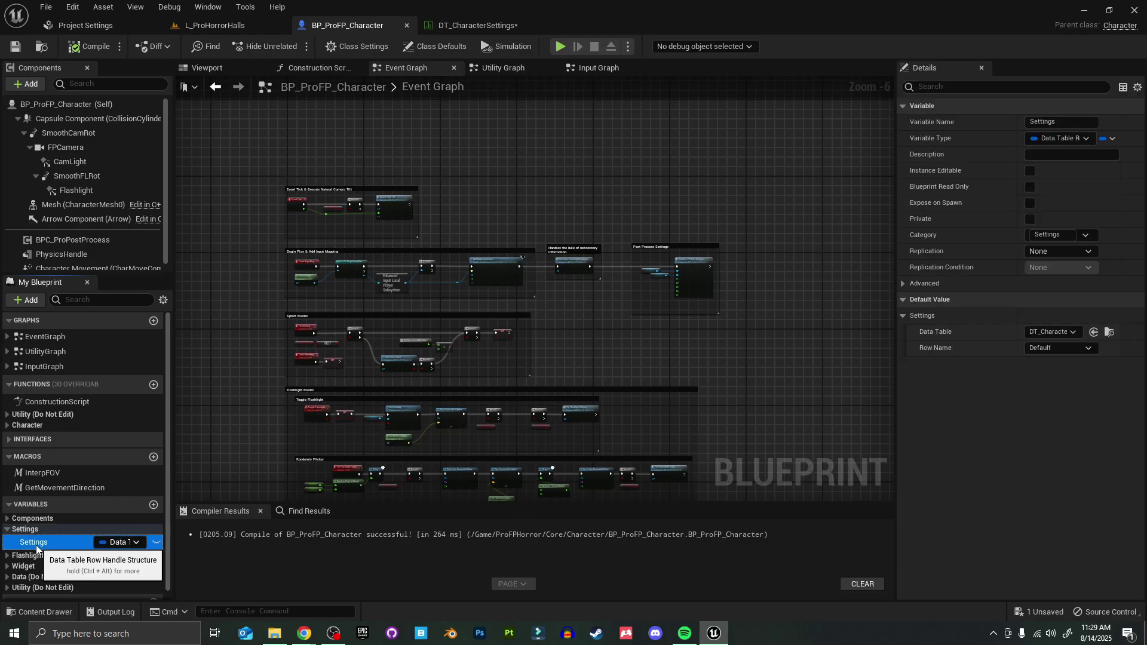
left_click(1053, 349)
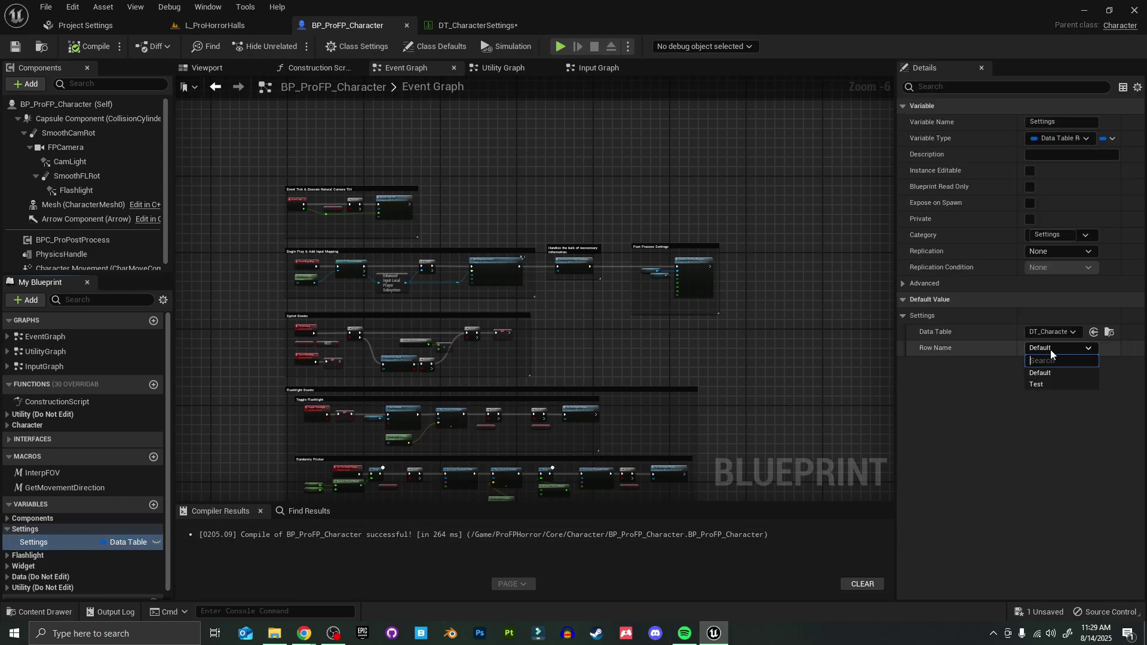
left_click(1045, 385)
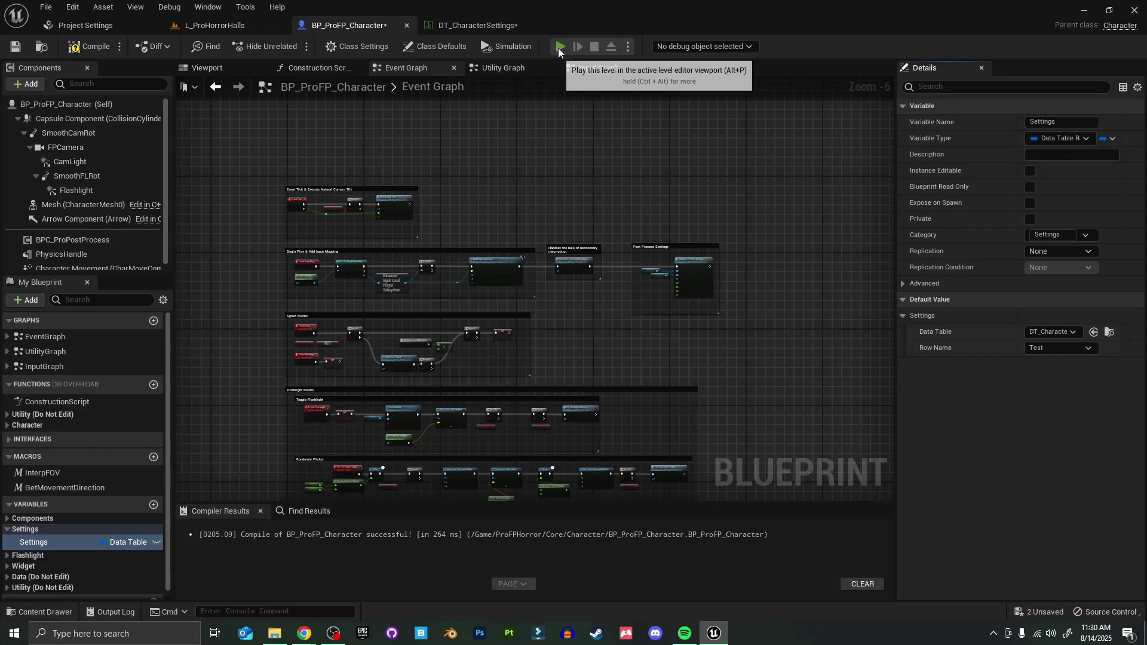
left_click(560, 47)
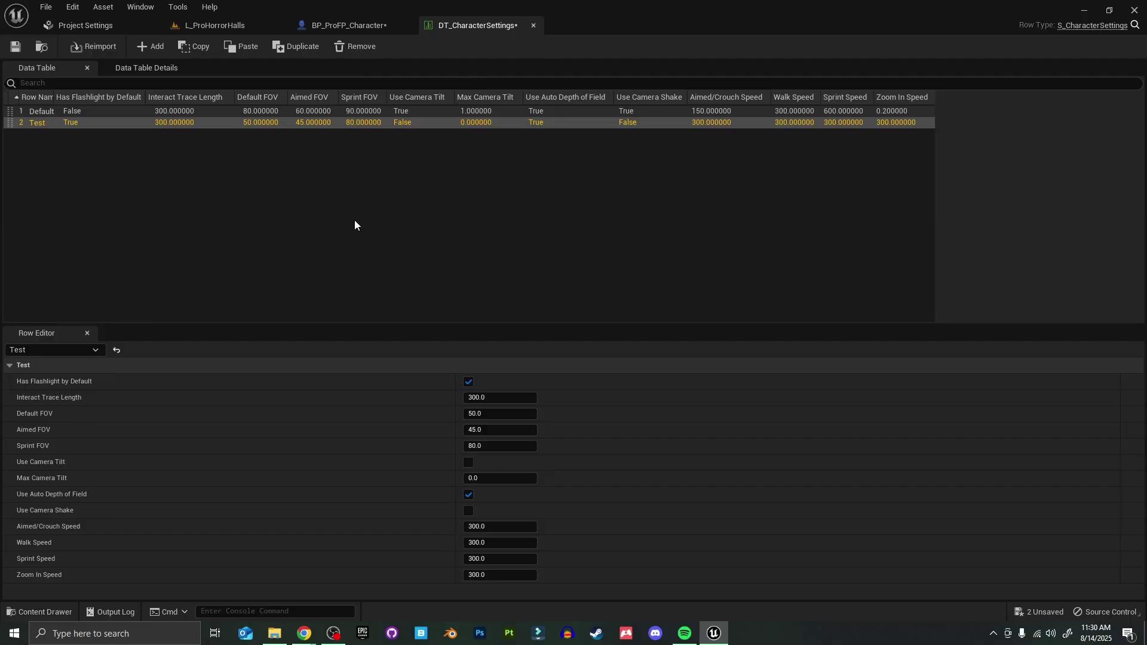
Step: Zoom the Event Graph to the Initialize Pro Post Process node and play the level
left_click(361, 29)
scroll(496, 197, "up", 5)
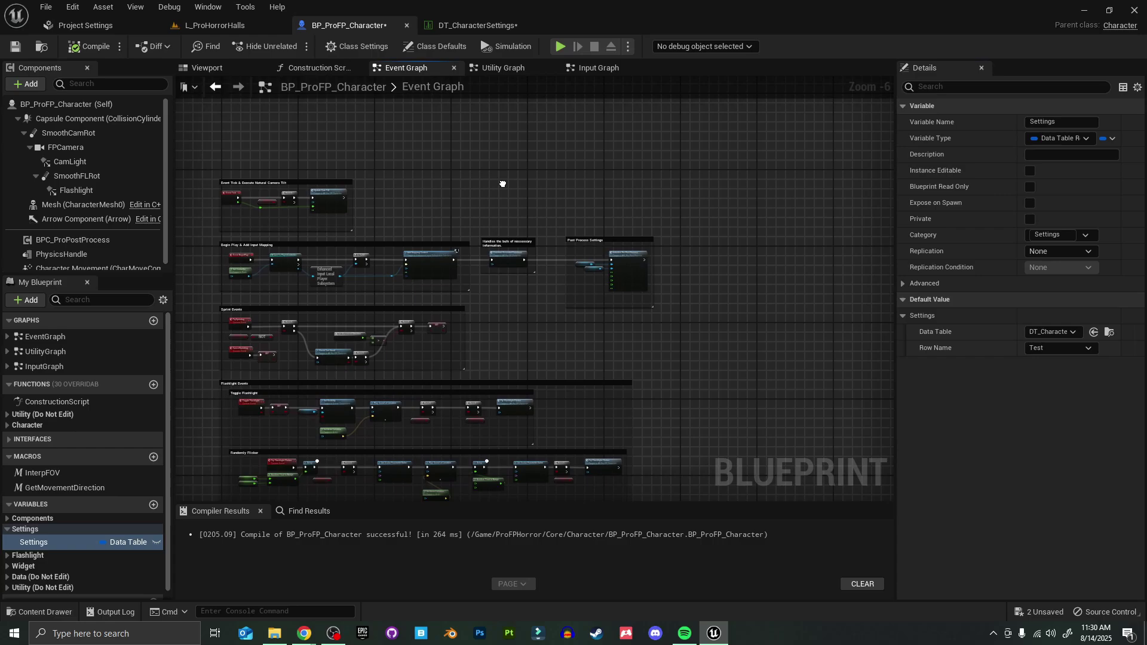
right_click_drag(590, 230, 390, 72)
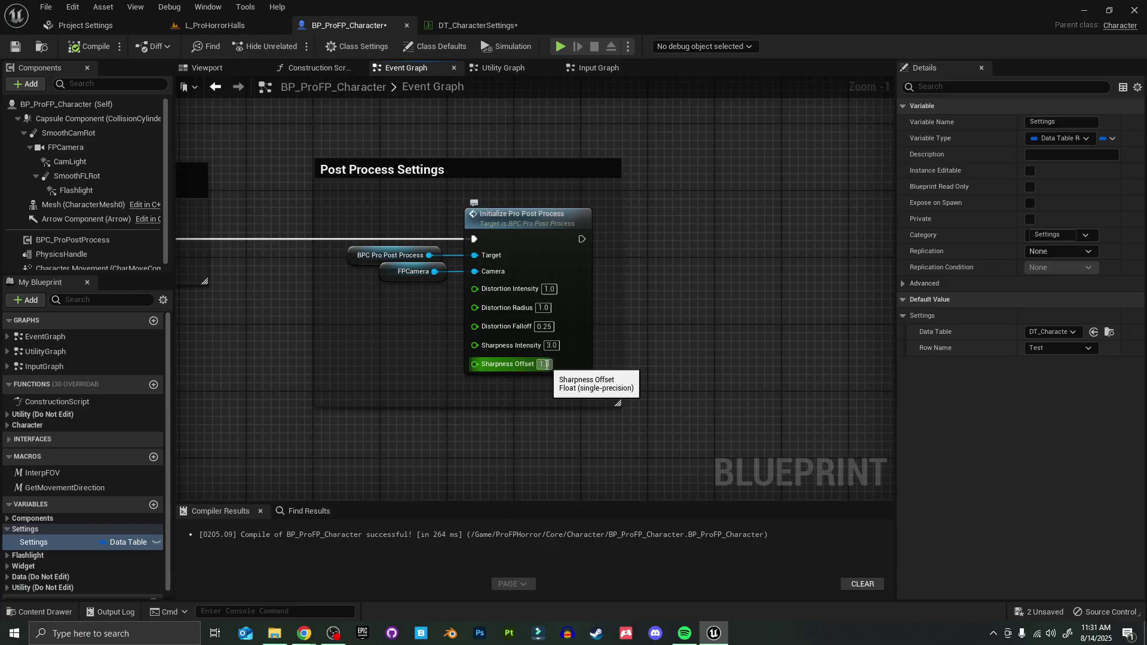
left_click(560, 48)
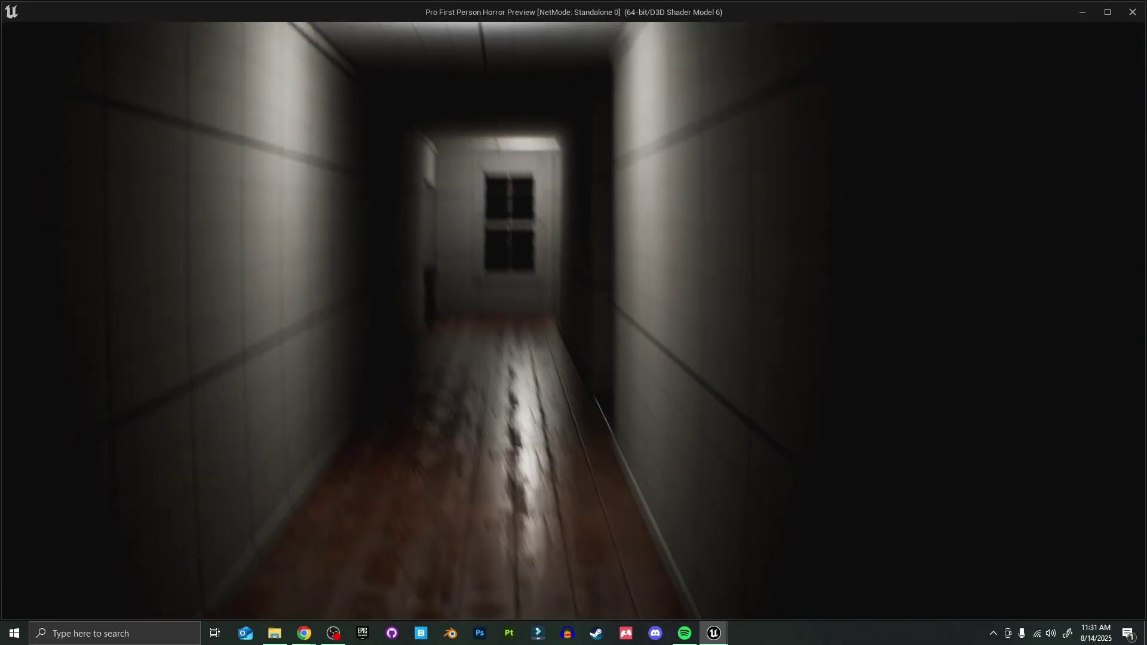
Step: Stop play and set Distortion Intensity 2.0, Sharpness Intensity 5.0, Sharpness Offset 2.0
key("Escape")
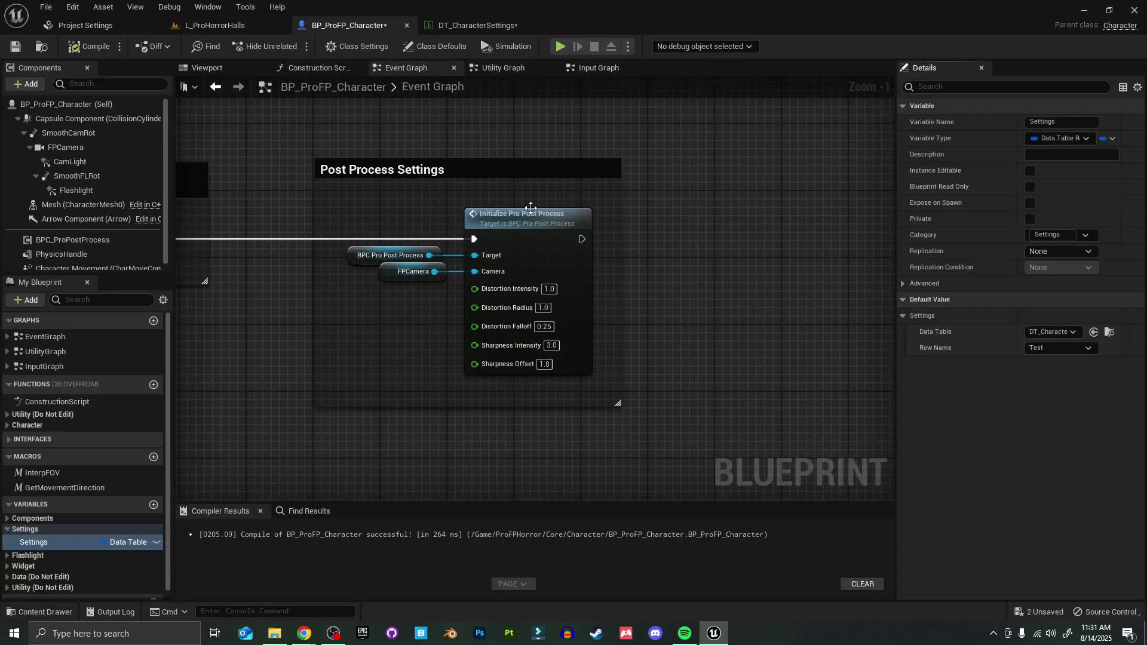
left_click(550, 290)
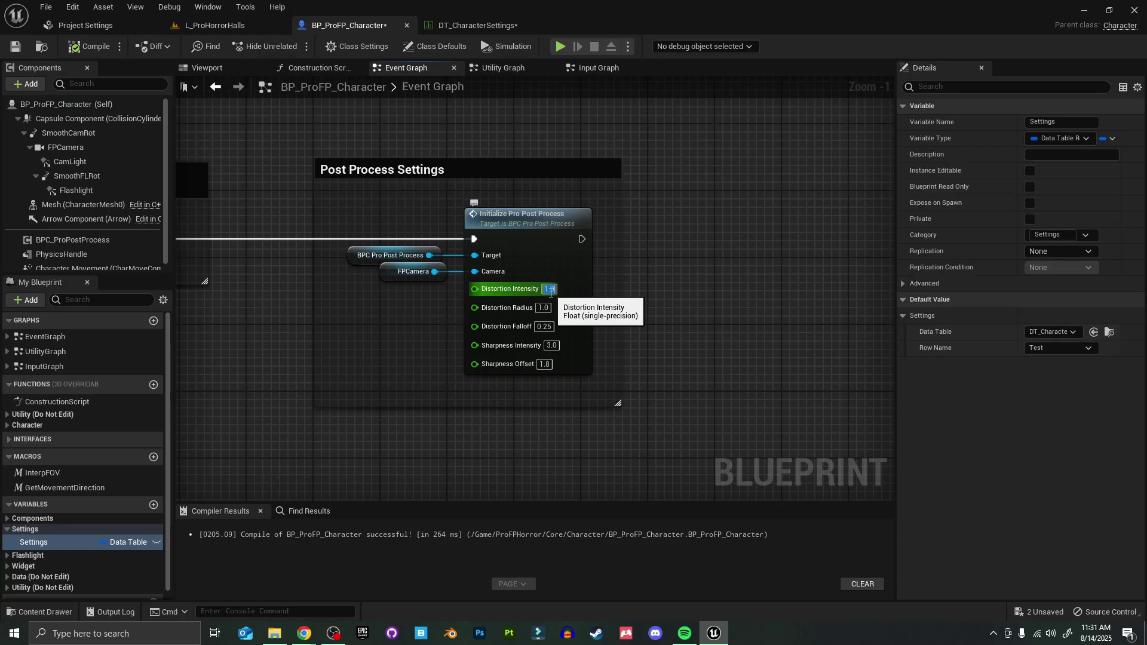
type("2")
key("Return")
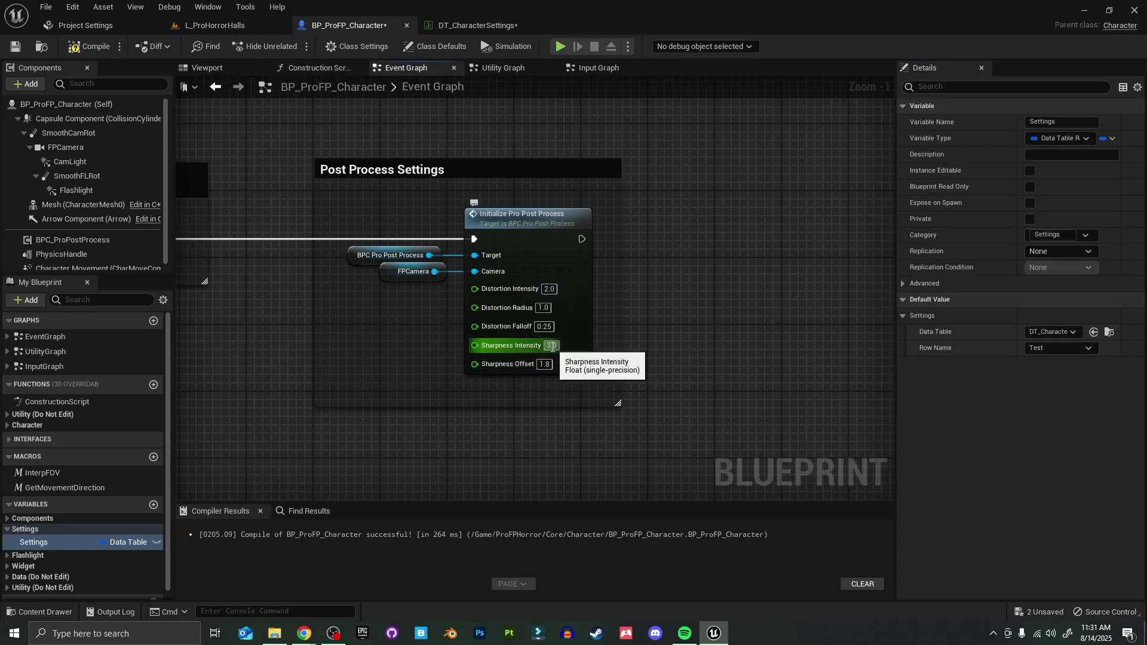
type("5")
key("Return")
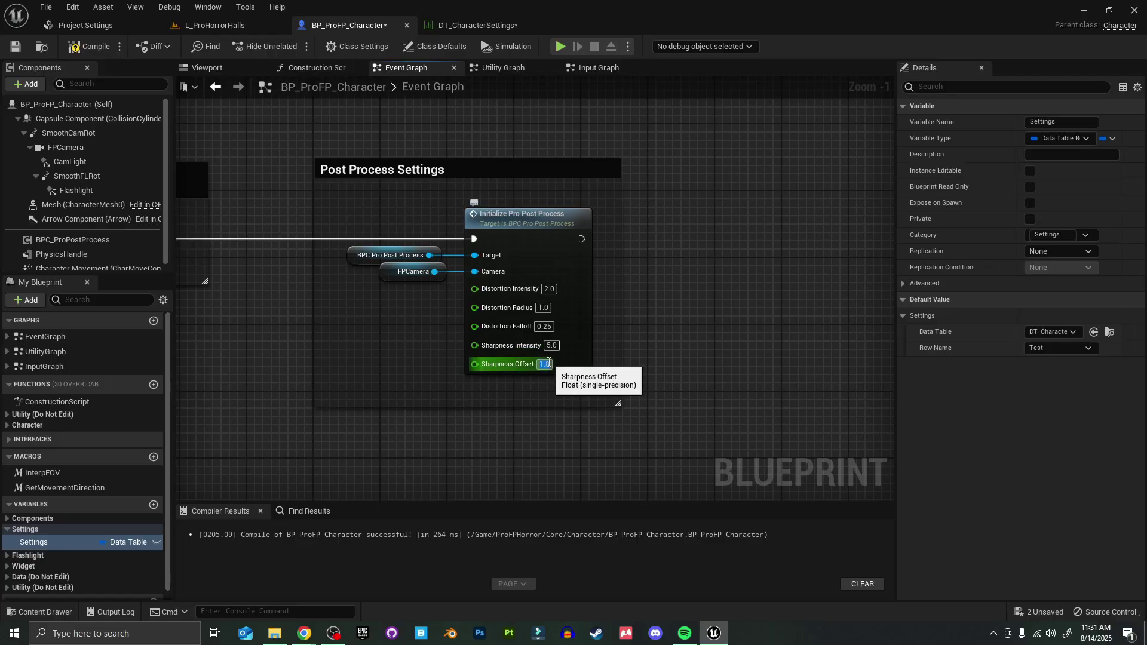
type("2")
key("Return")
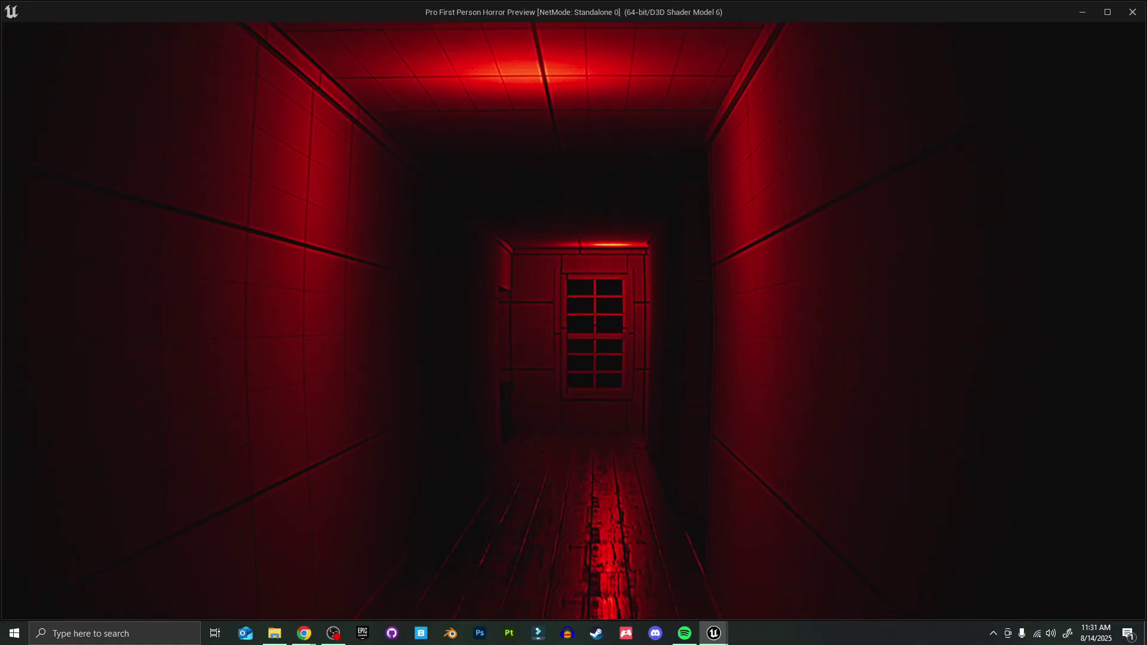
Step: End the game preview and return to the editor
key("Escape")
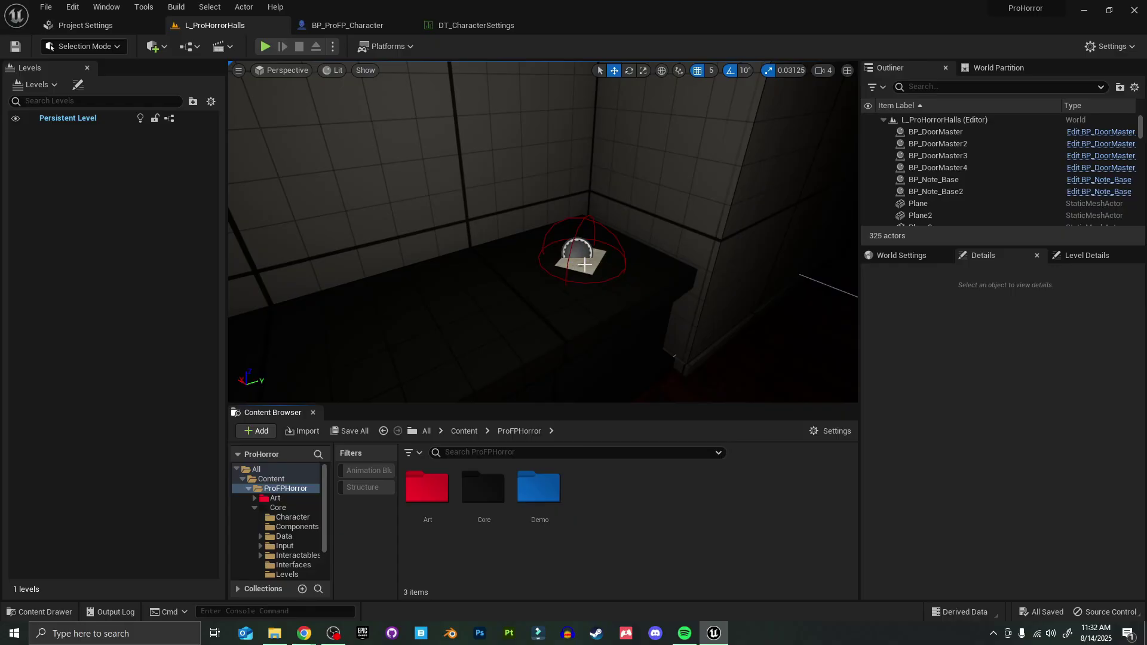
Step: Select the BP_Note_Base2 note and orbit the view toward its ledge
left_click(581, 260)
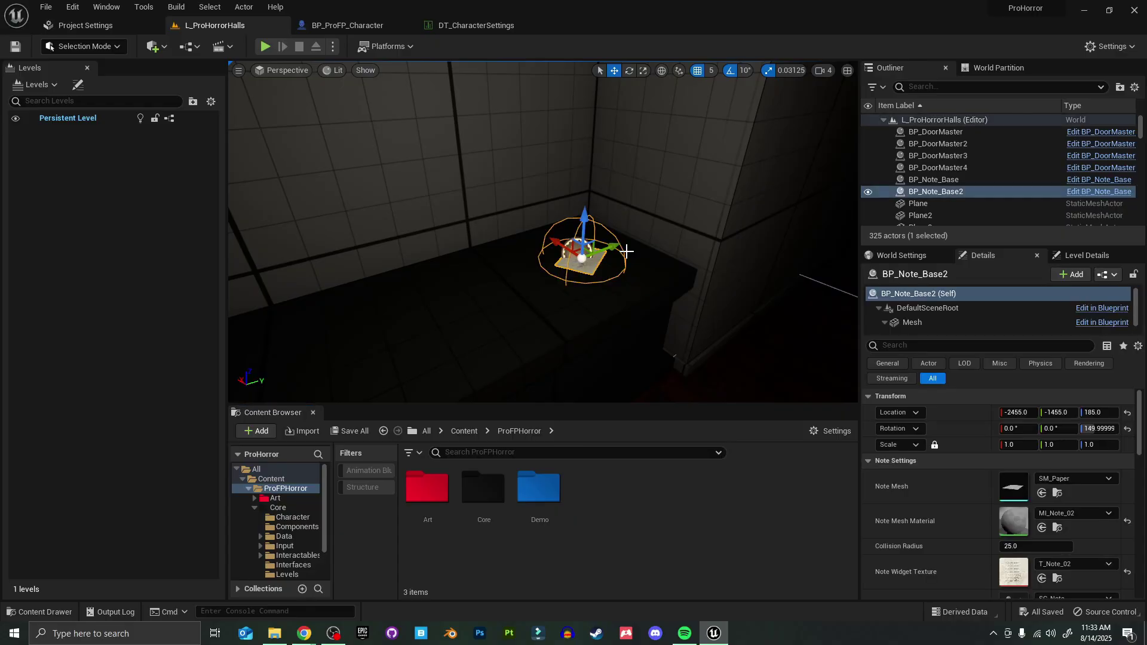
right_click_drag(647, 261, 696, 265)
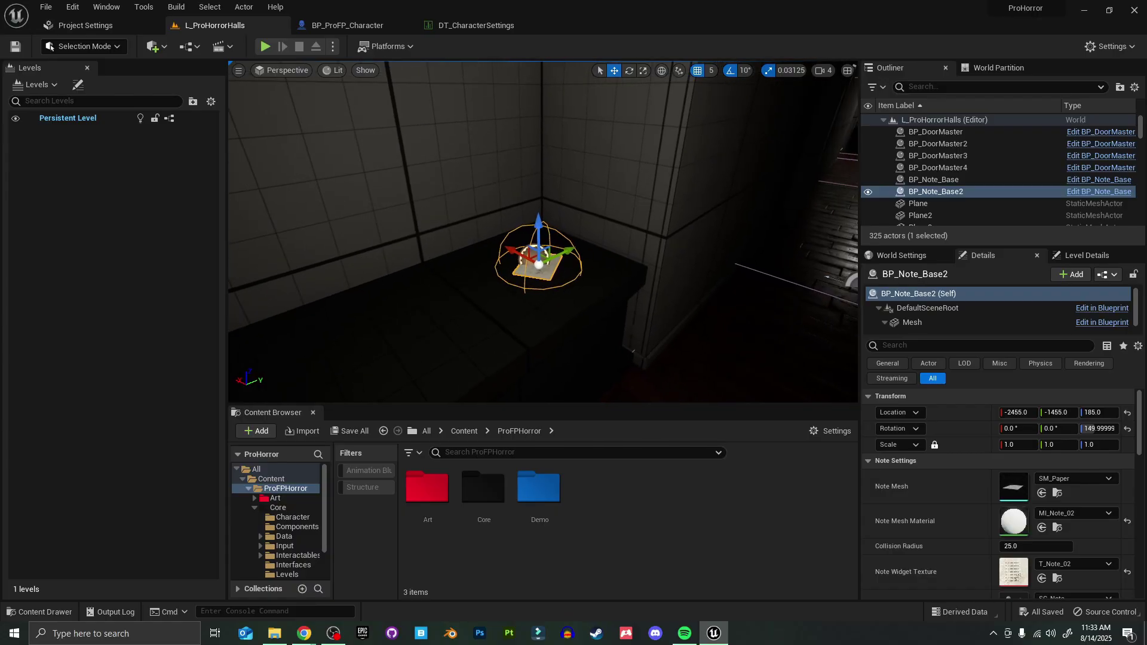
scroll(912, 438, "down", 3)
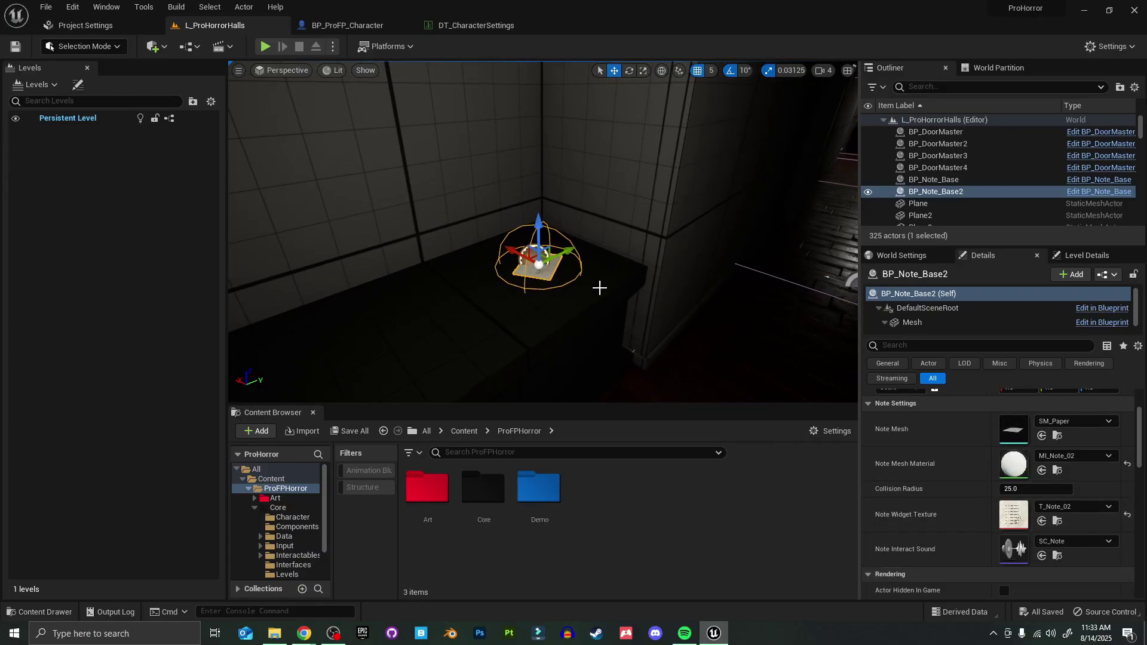
mouse_move(799, 320)
right_mouse_down()
mouse_move(782, 319)
mouse_move(799, 320)
right_mouse_up()
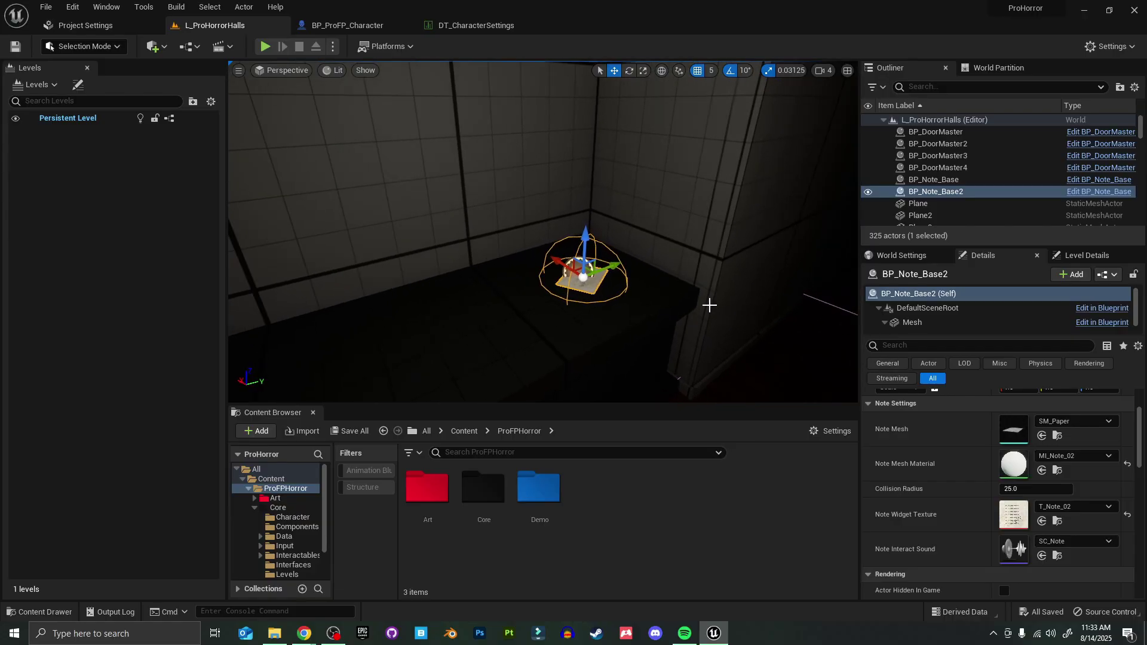
mouse_move(709, 304)
right_mouse_down()
mouse_move(693, 302)
mouse_move(707, 304)
right_mouse_up()
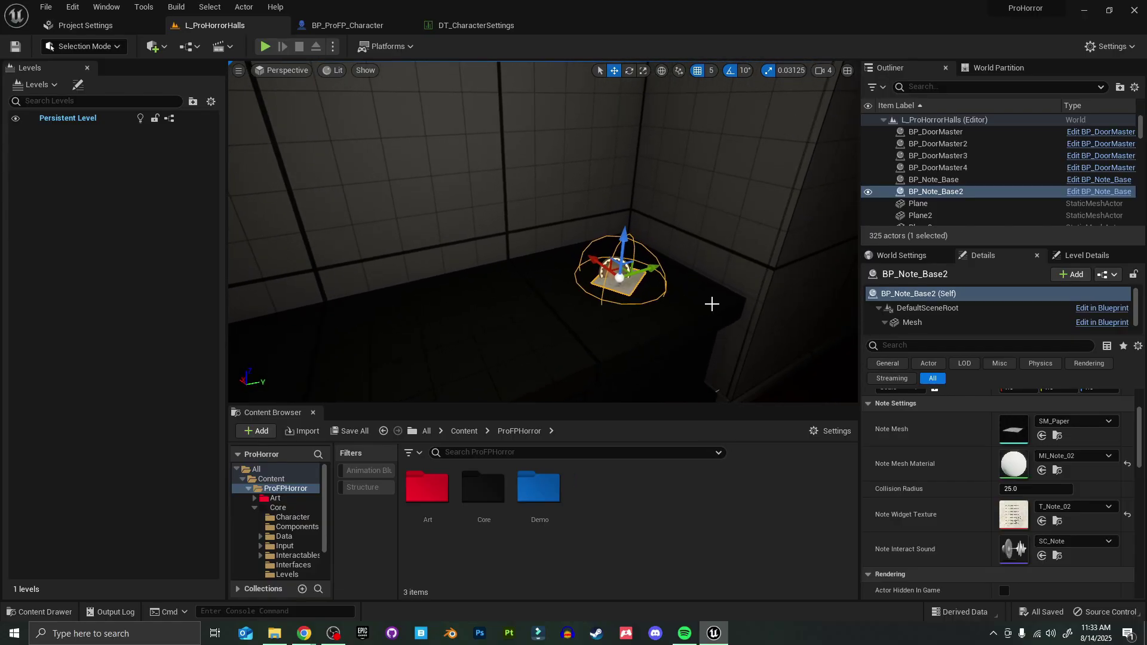
Step: Drop a new BP_Note_Base on the ledge and reset its Collision Radius to 25.0
key("ctrl+b")
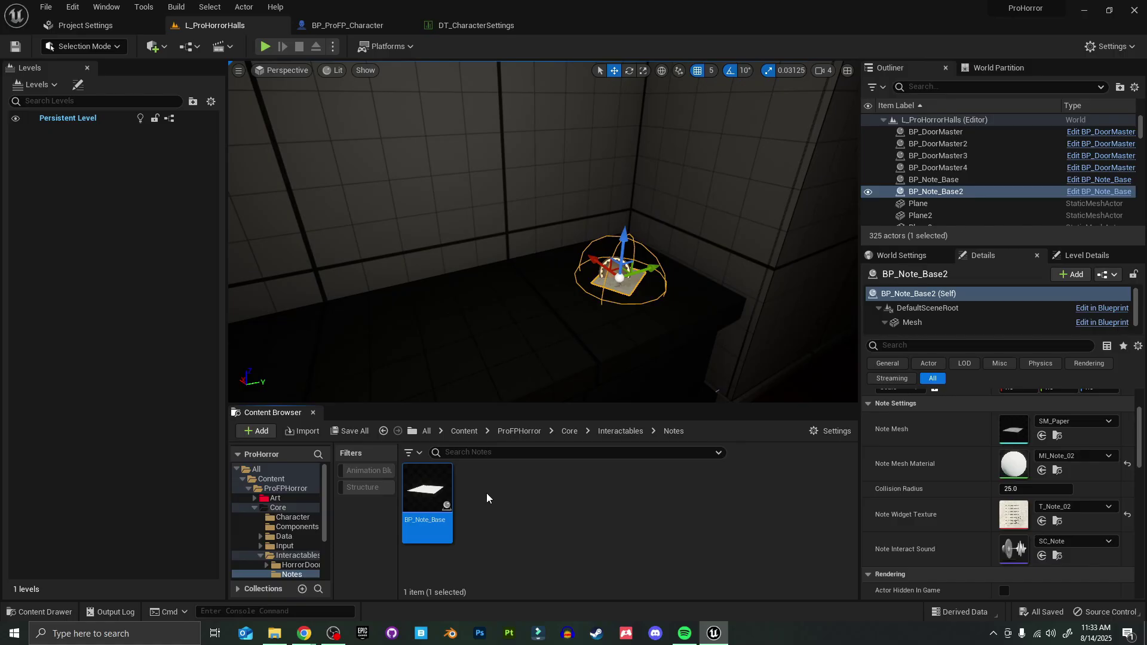
left_click_drag(434, 479, 467, 325)
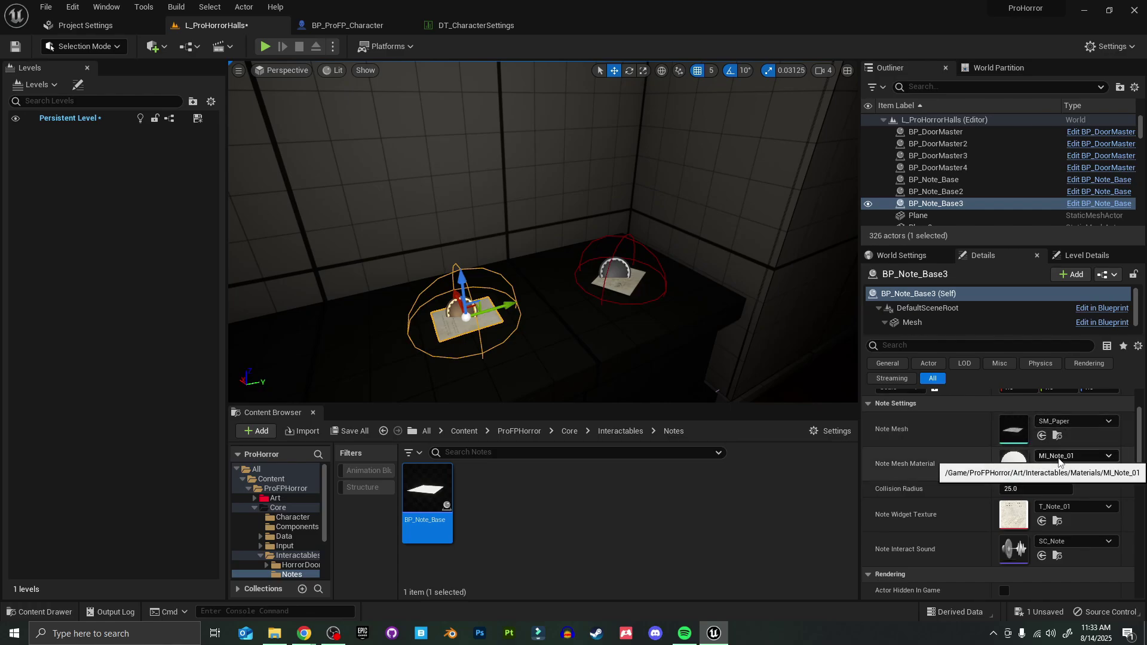
mouse_move(1036, 488)
left_mouse_down()
mouse_move(1063, 488)
mouse_move(1019, 489)
left_mouse_up()
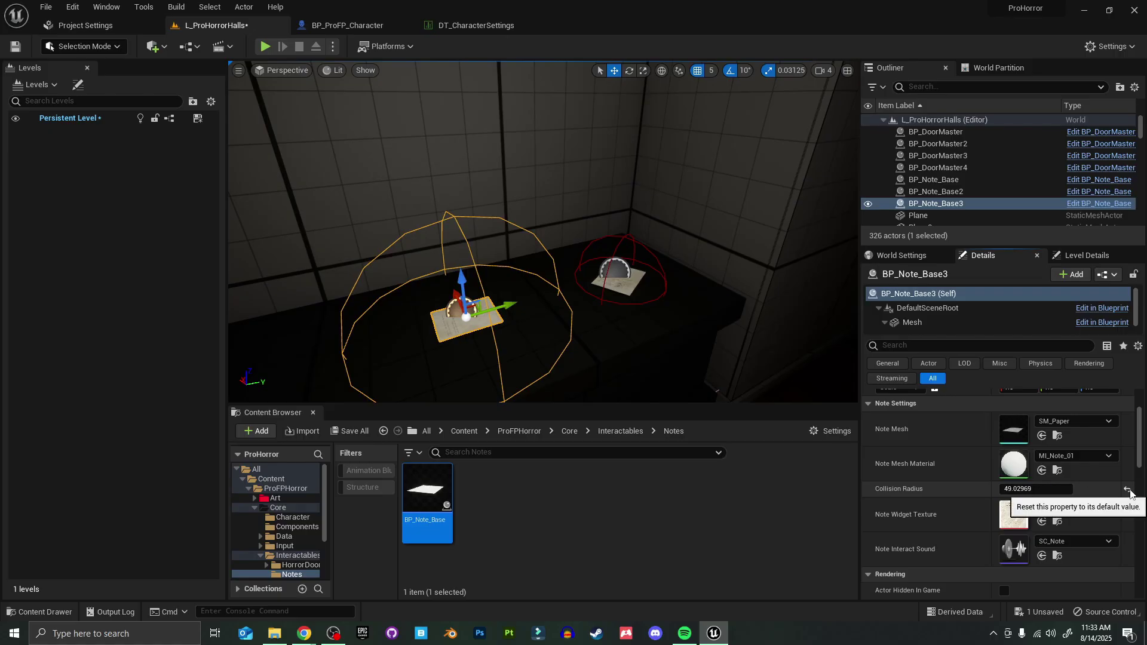
left_click(1127, 489)
scroll(926, 485, "down", 1)
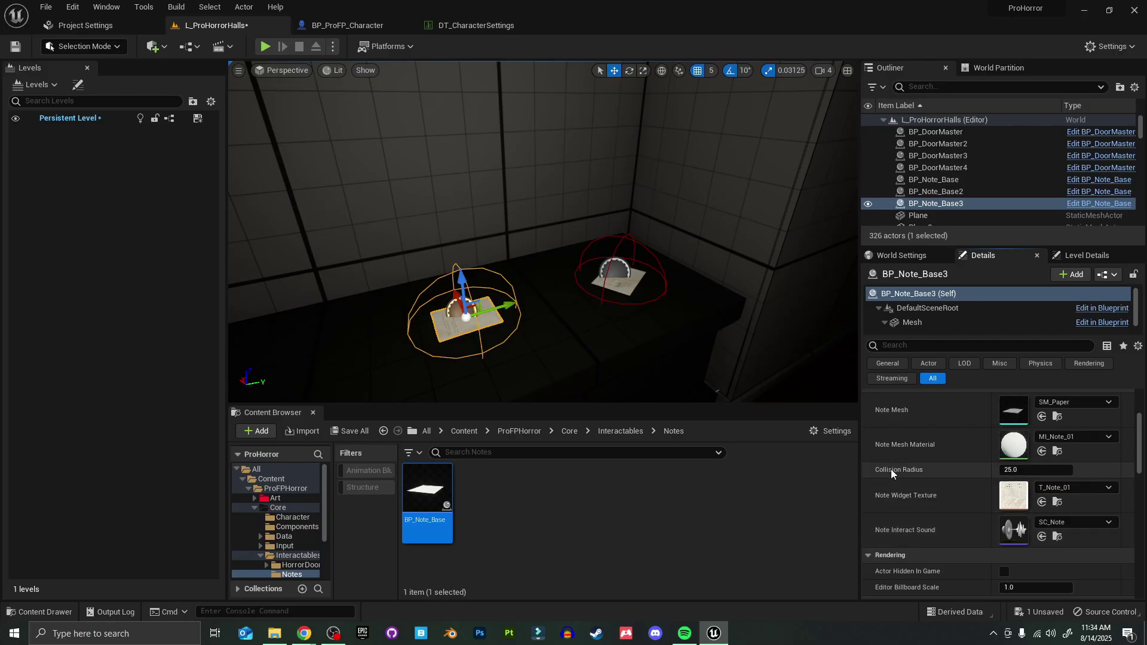
Step: Give the new note material MI_Note_02 and widget texture T_Note_02
left_click(1077, 436)
left_click(1056, 371)
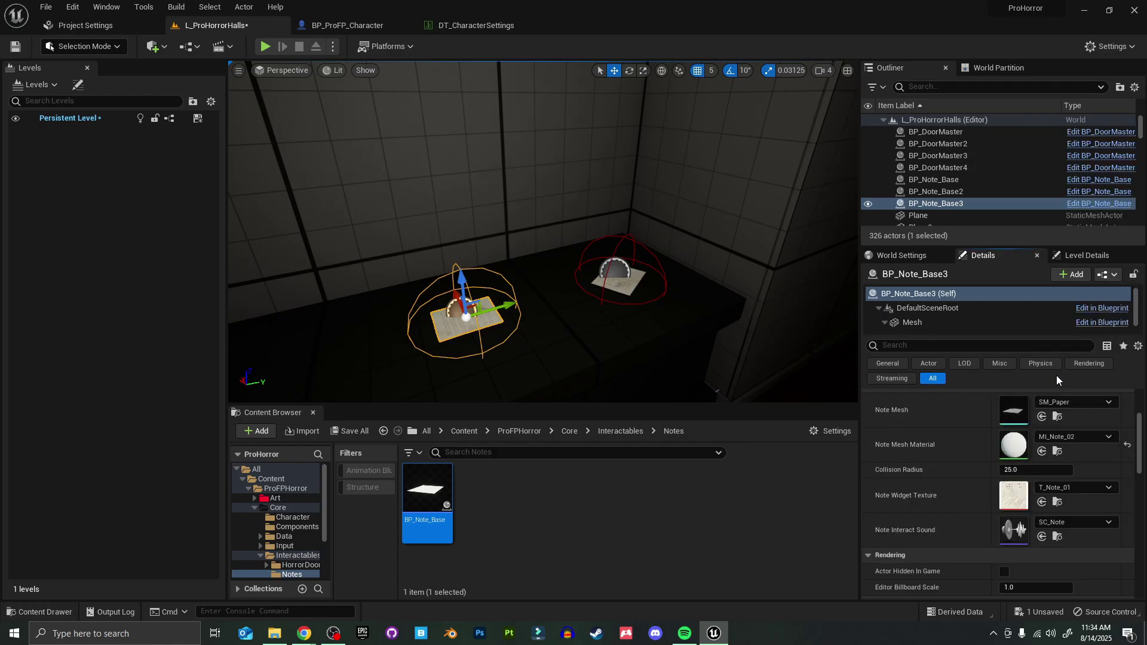
left_click(1070, 487)
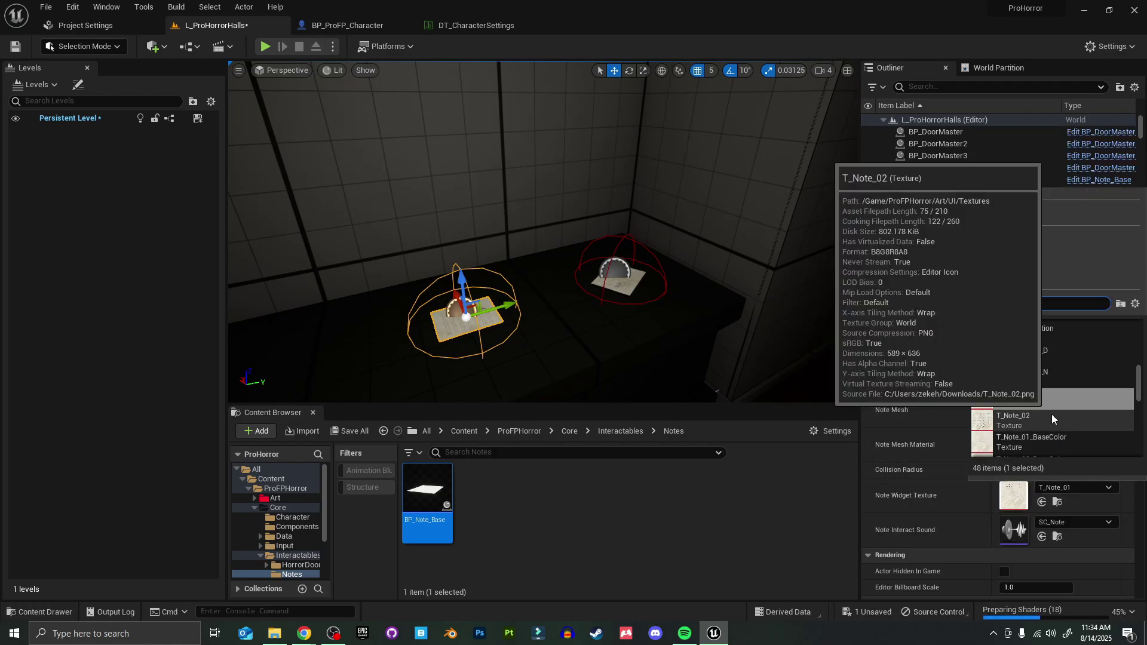
left_click(1051, 414)
left_click(1087, 525)
left_click(1087, 525)
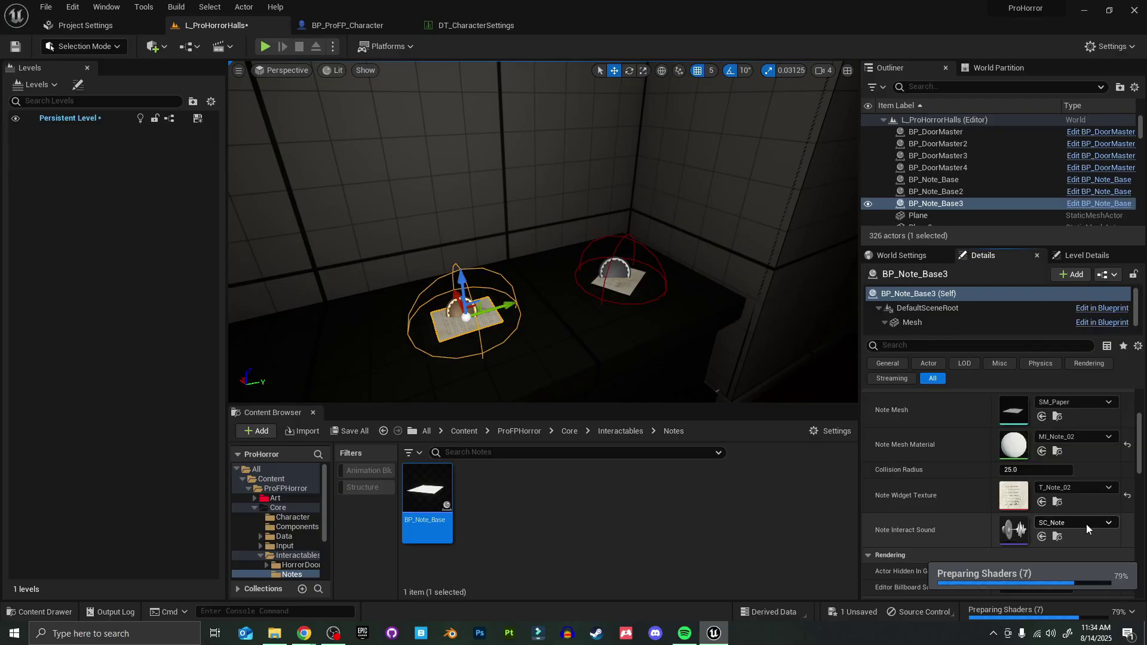
Step: Set the note's Collision Radius to 50.0 and walk toward the notes in play mode
mouse_move(1037, 470)
left_mouse_down()
mouse_move(1075, 470)
mouse_move(1023, 468)
left_mouse_up()
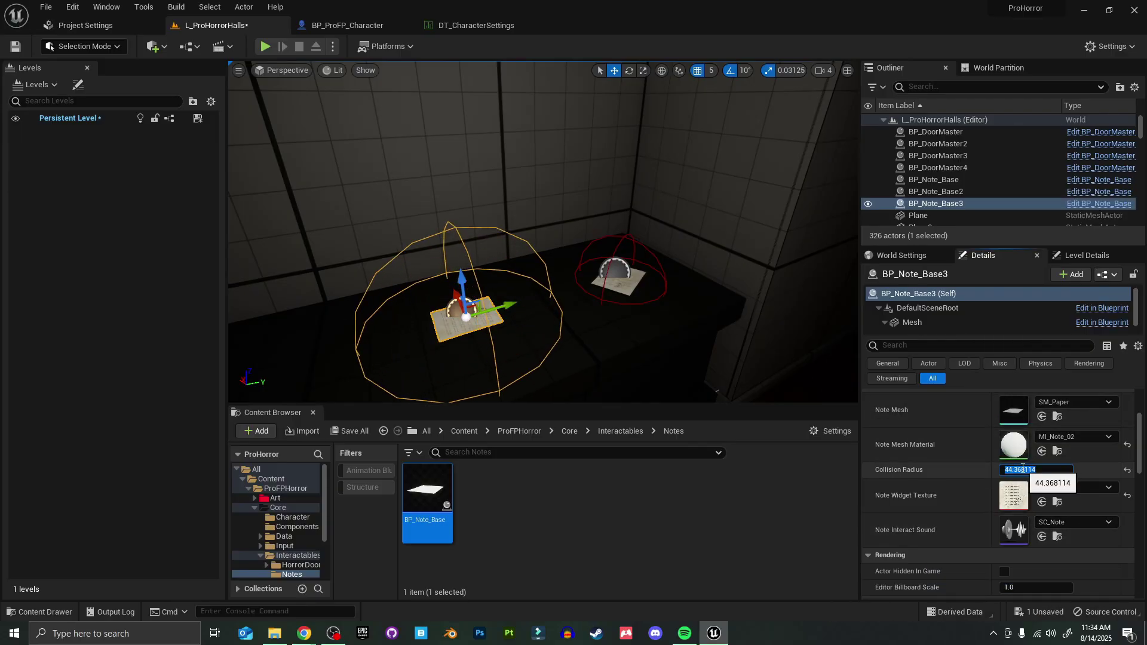
type("50")
key("Return")
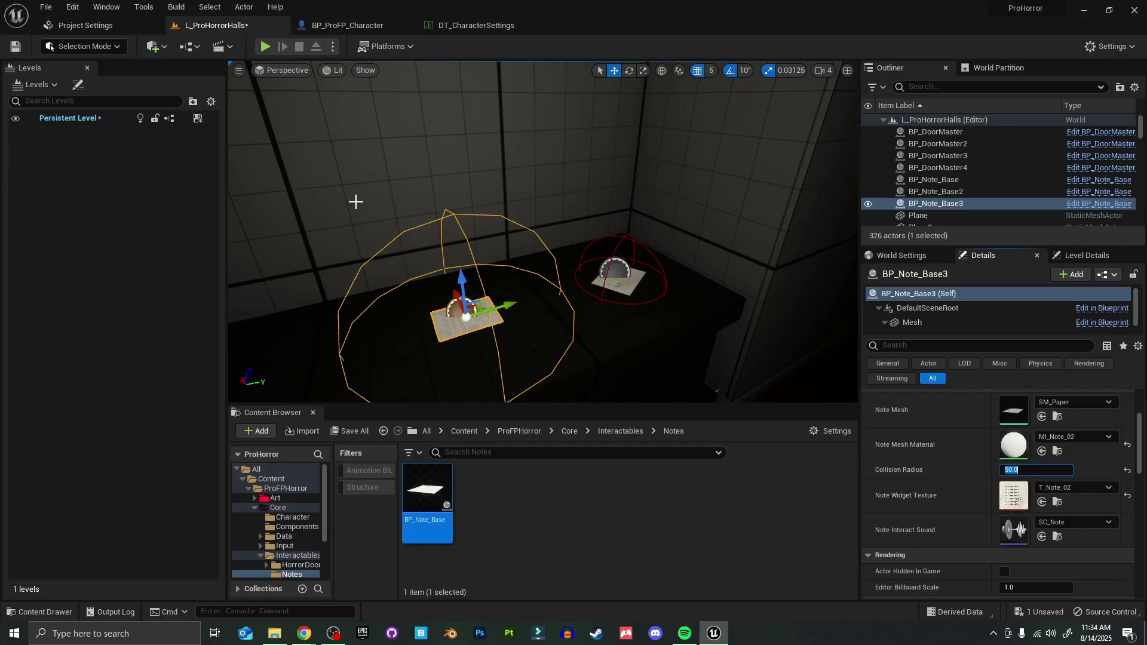
left_click(265, 46)
key("w")
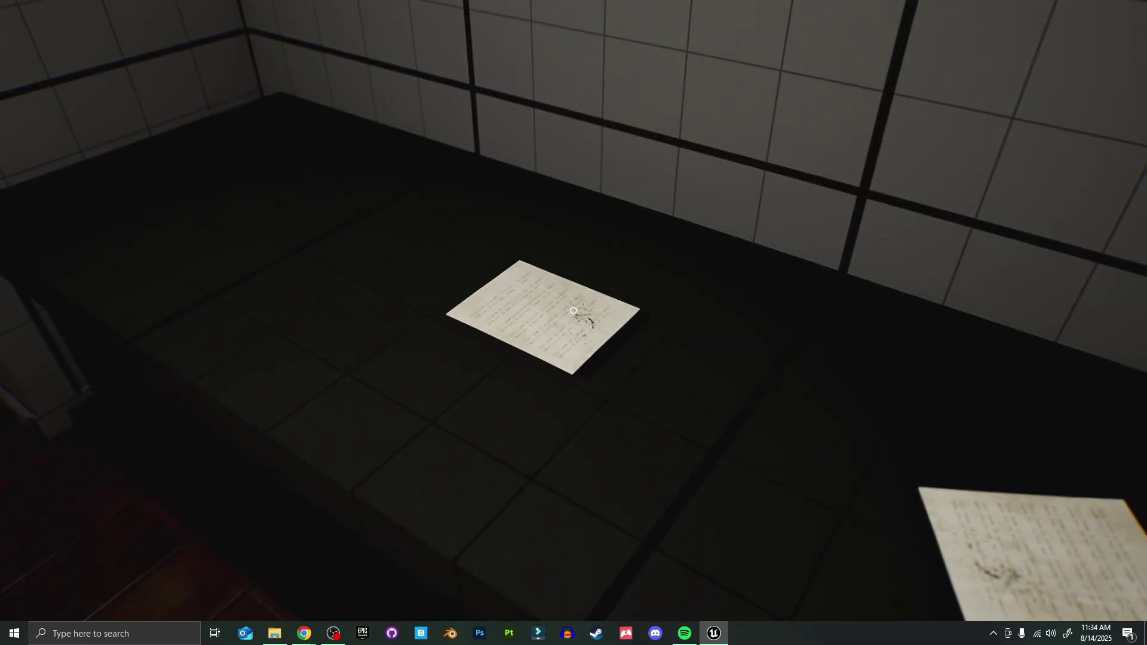
Step: Pick up and read the paper note, then step back and left to see both papers
key("e")
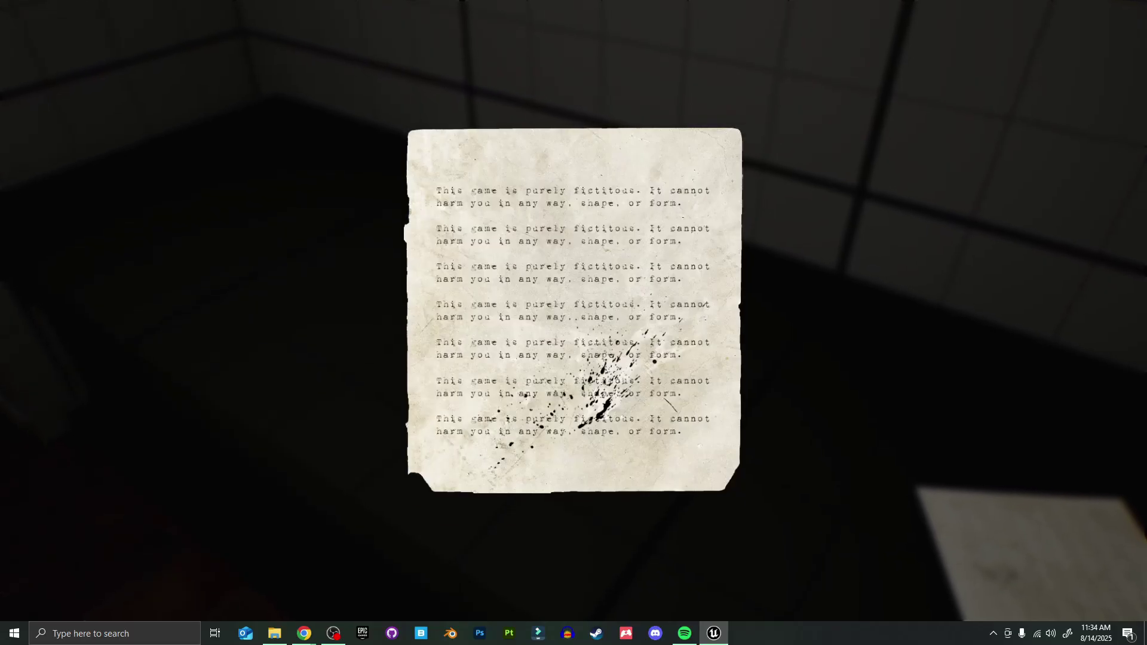
key("e")
key("s")
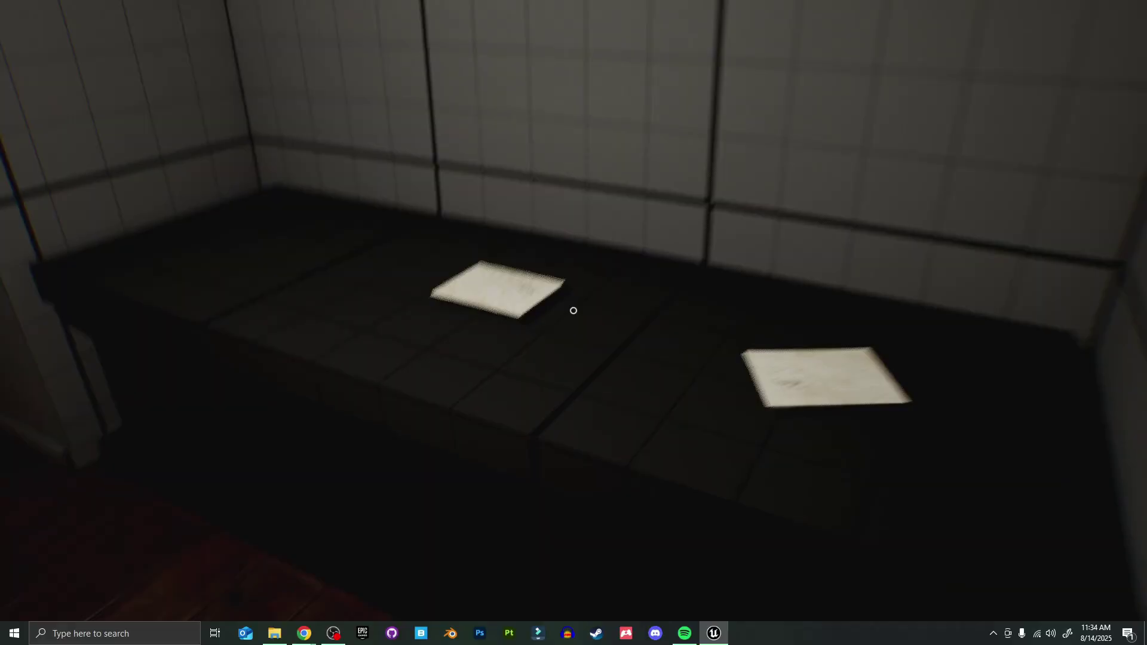
key("a")
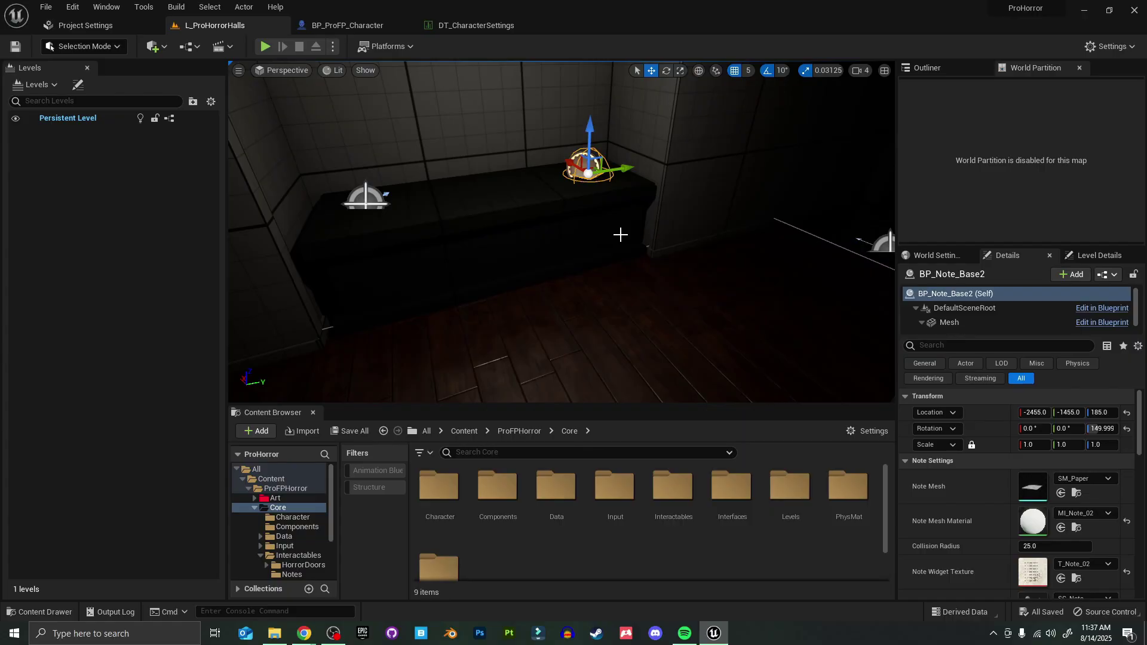
Step: Place a Cube shape near the counter, raise it above the floor, and scale it to 0.53125
left_click(153, 46)
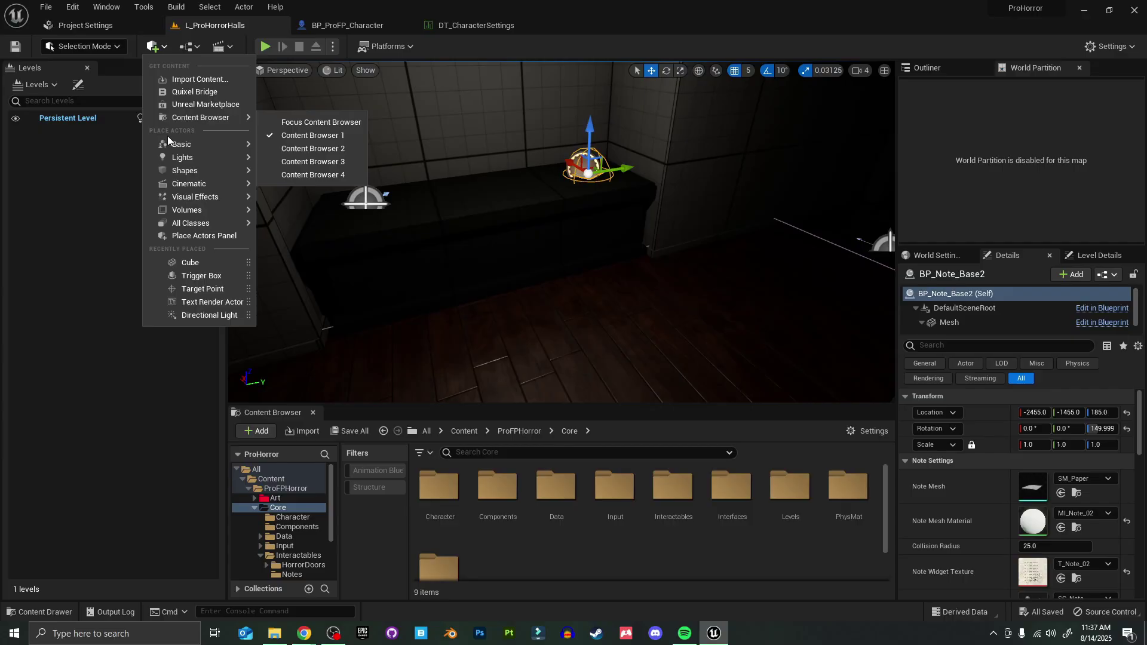
mouse_move(169, 171)
left_click_drag(287, 172, 548, 347)
left_click_drag(555, 307, 547, 256)
key("r")
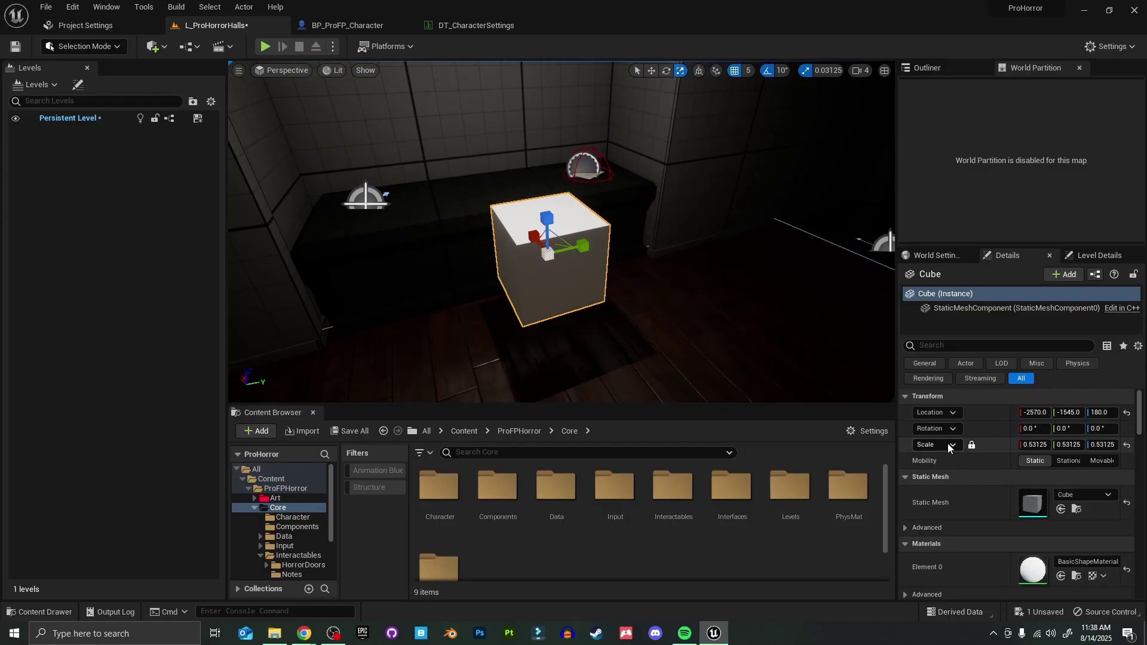
Step: Enable Simulate Physics on the cube and give it Custom collision that blocks the Pickup channel
scroll(948, 444, "down", 4)
scroll(947, 441, "down", 1)
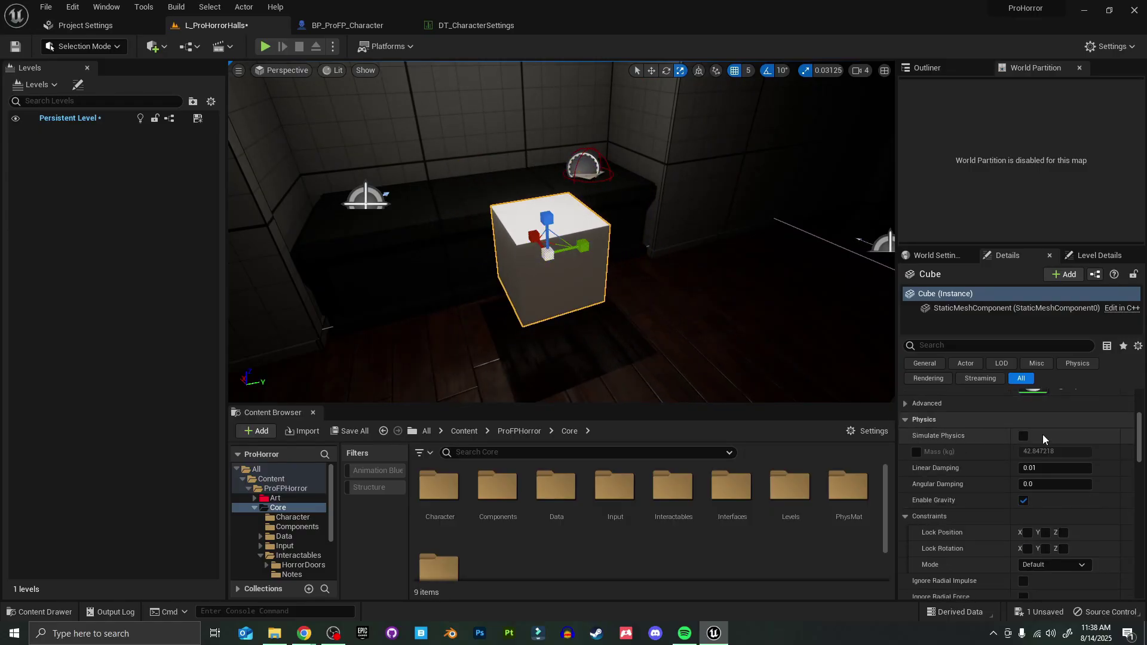
left_click(1022, 441)
scroll(990, 440, "down", 5)
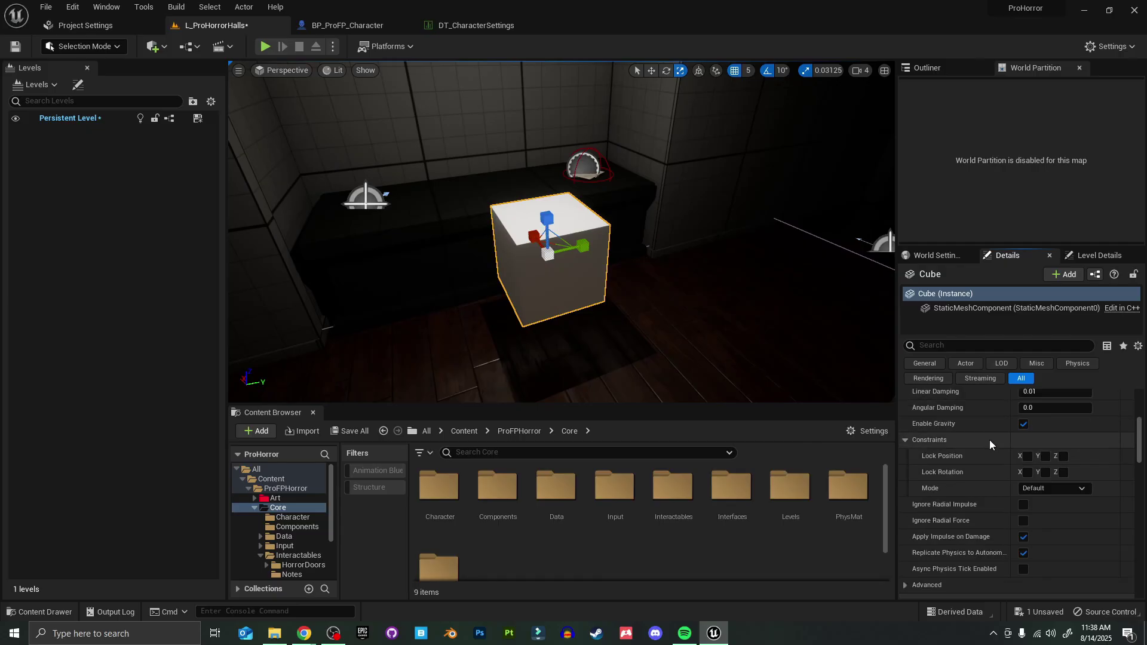
scroll(987, 445, "down", 4)
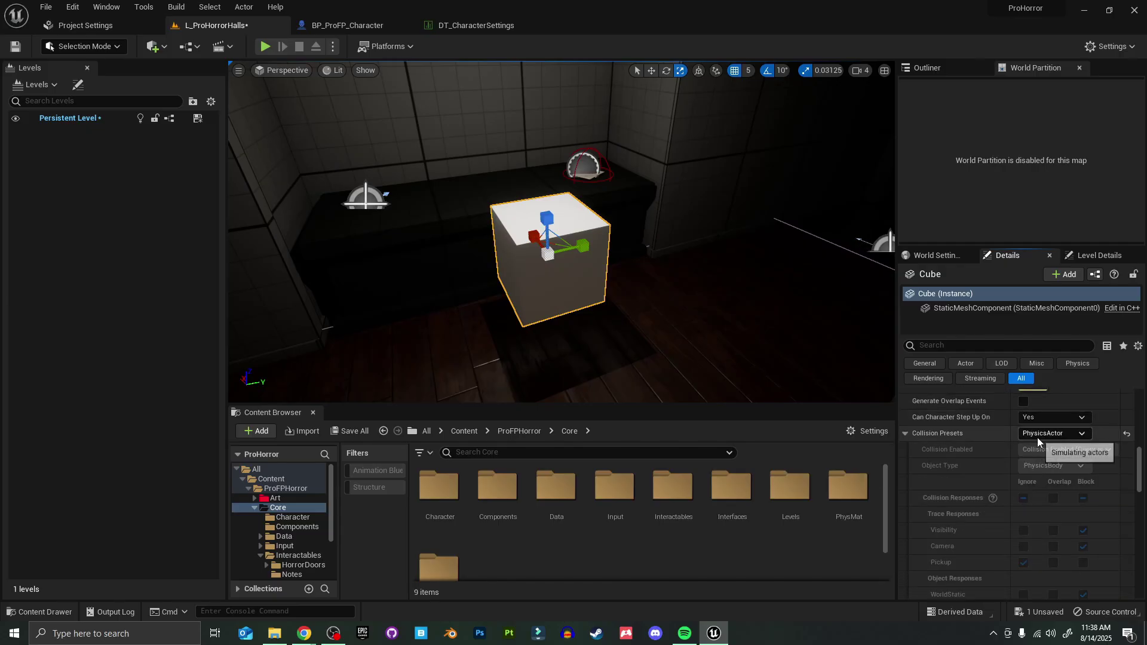
left_click(1037, 436)
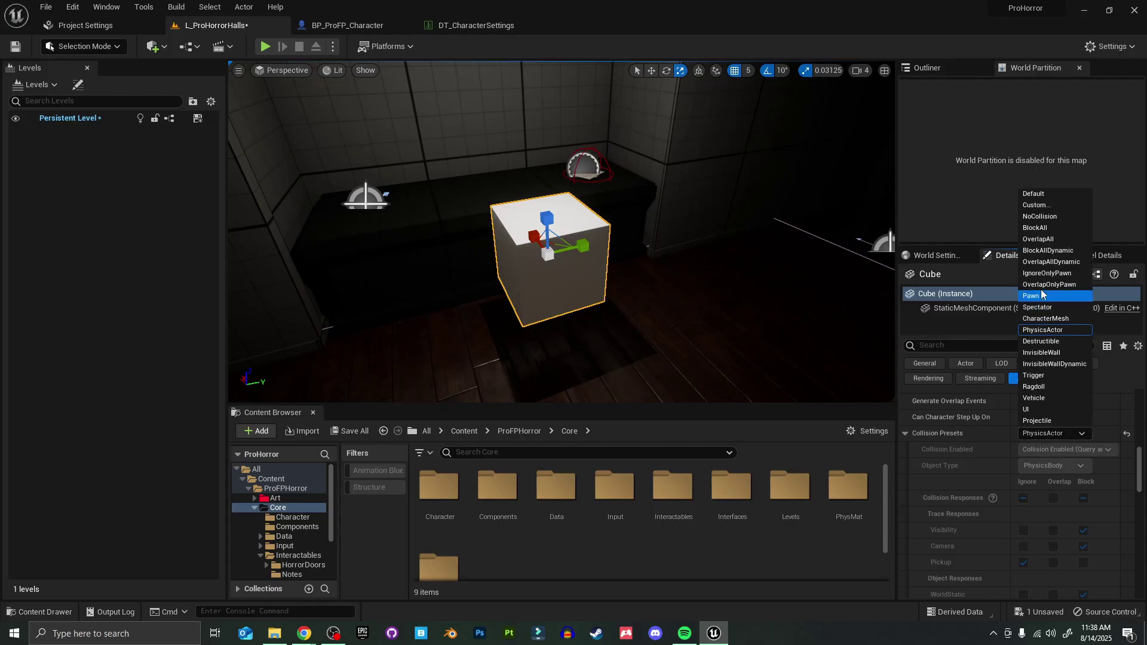
left_click(1037, 204)
scroll(974, 497, "down", 2)
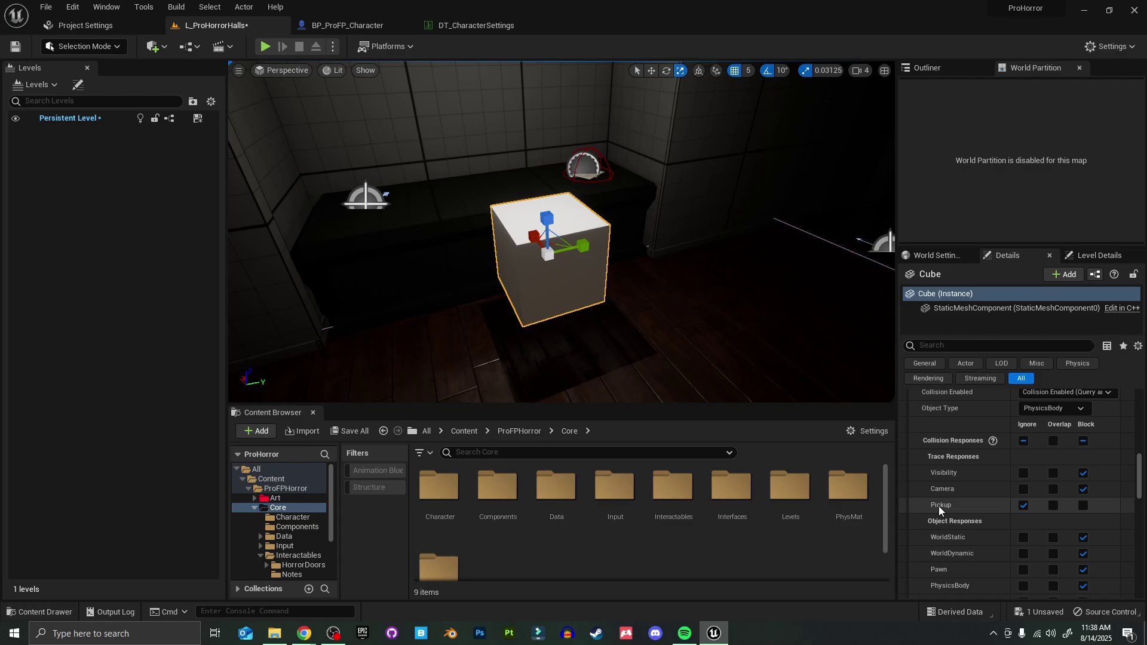
left_click(1080, 505)
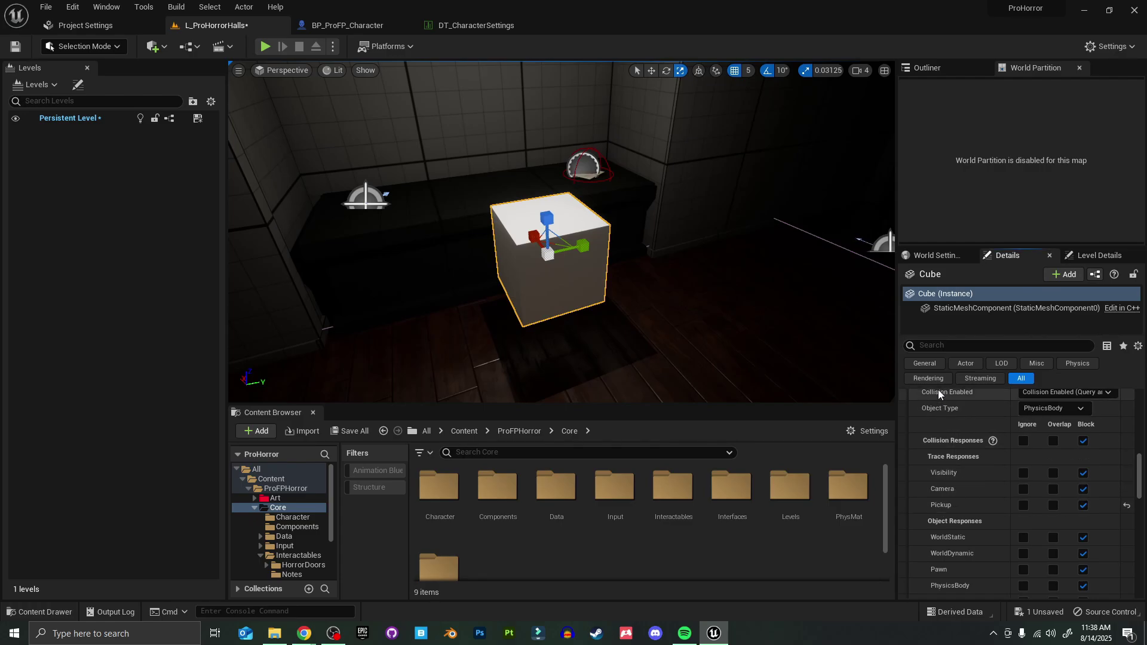
Step: Find Component Tags in the cube's Details and add the tag 'PhysicsPickup' at Index [0]
left_click(943, 348)
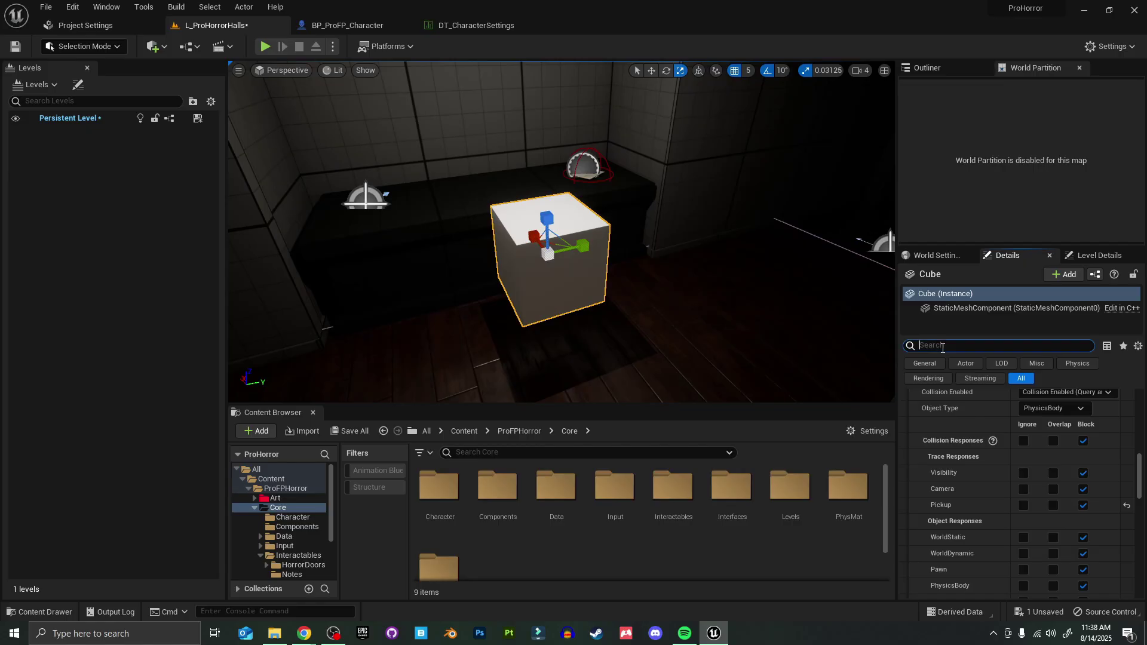
type("tags")
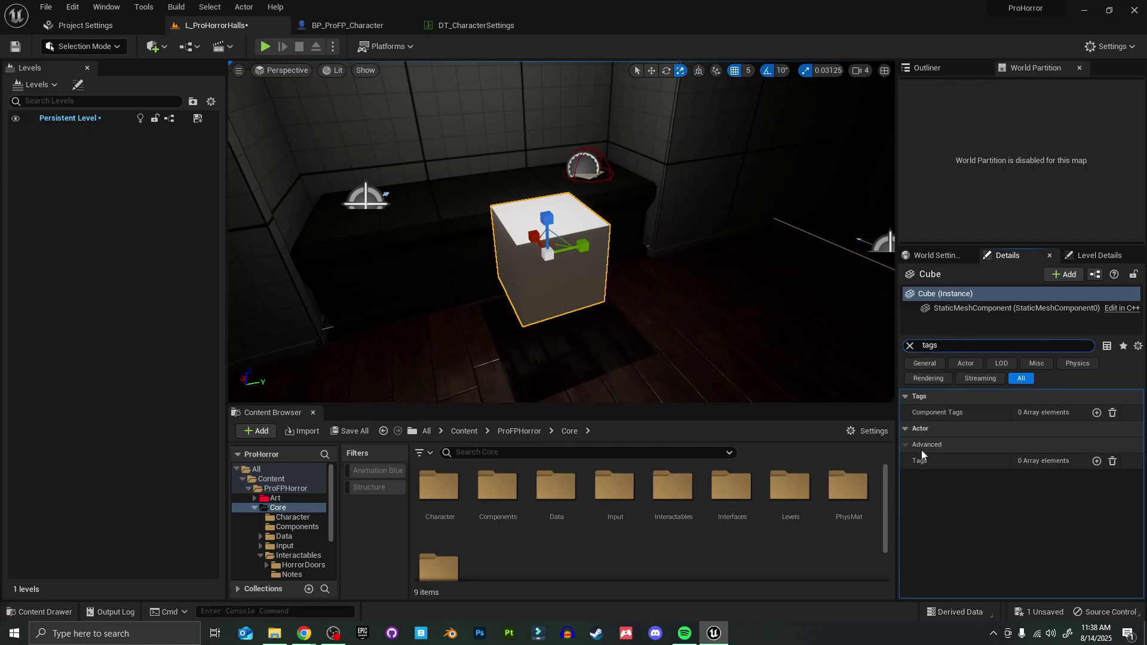
left_click(1096, 414)
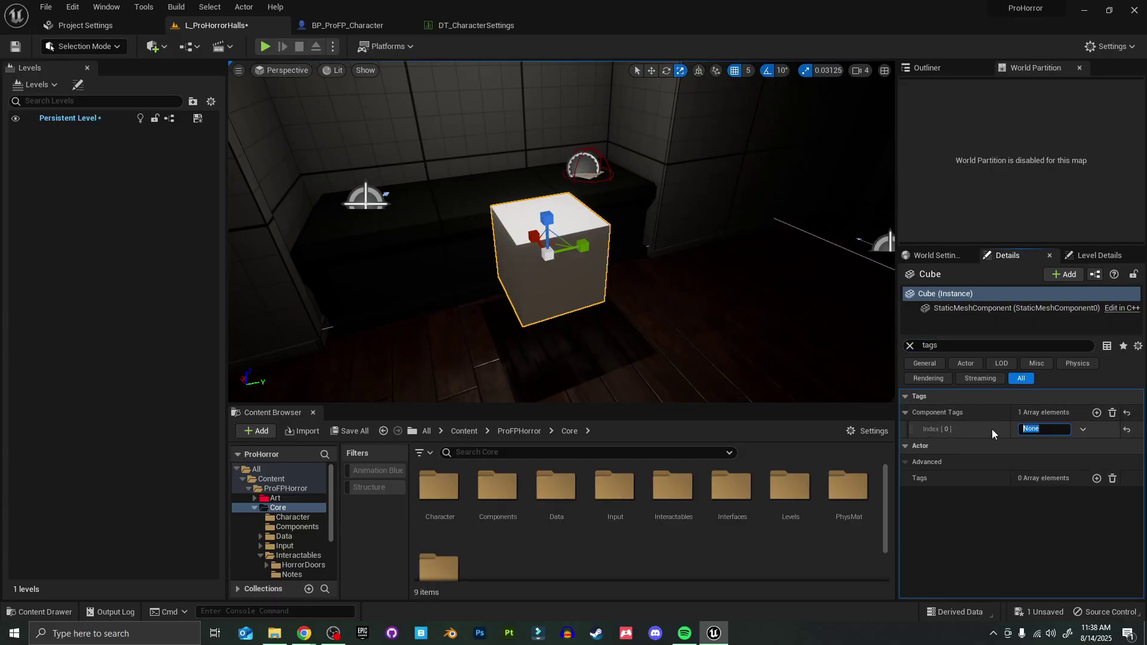
type("Physic")
key("BackSpace")
type("sicsPickup")
key("Return")
Step: Play the level, grab the cube with E, carry it toward the corridor, drop it, then exit
left_click(266, 47)
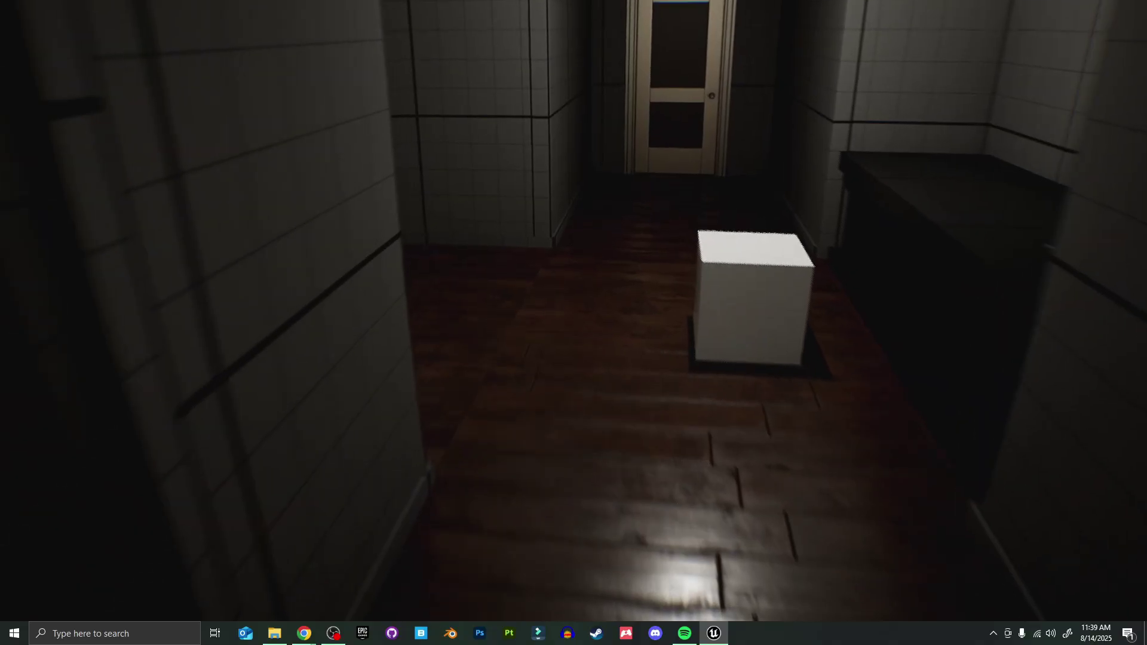
key("w")
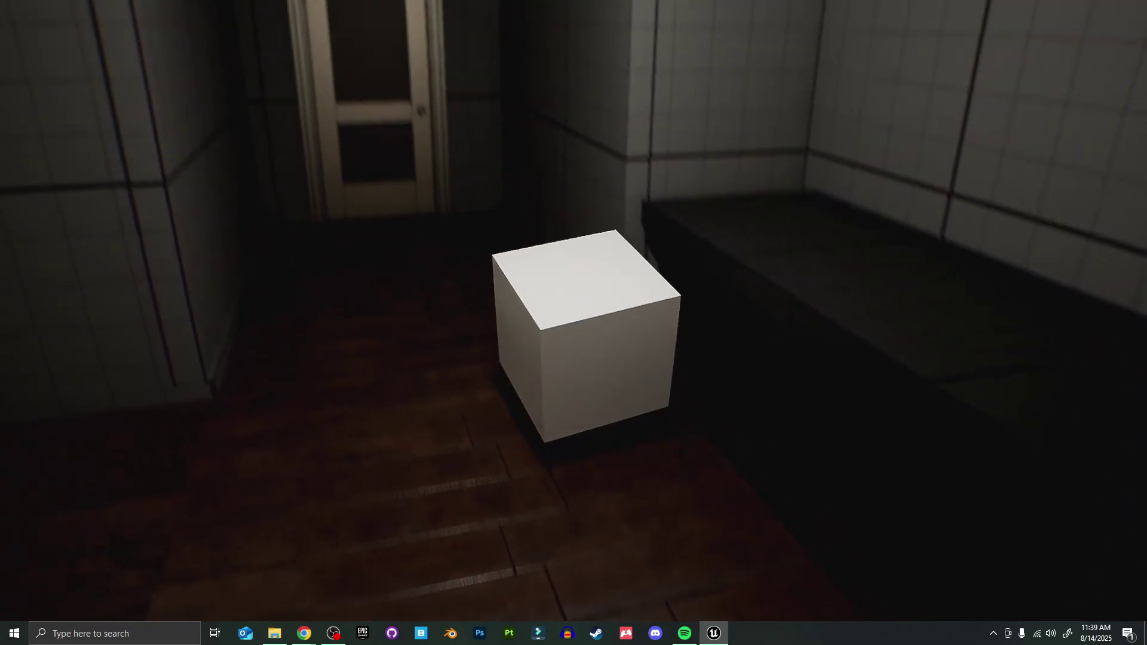
key("e")
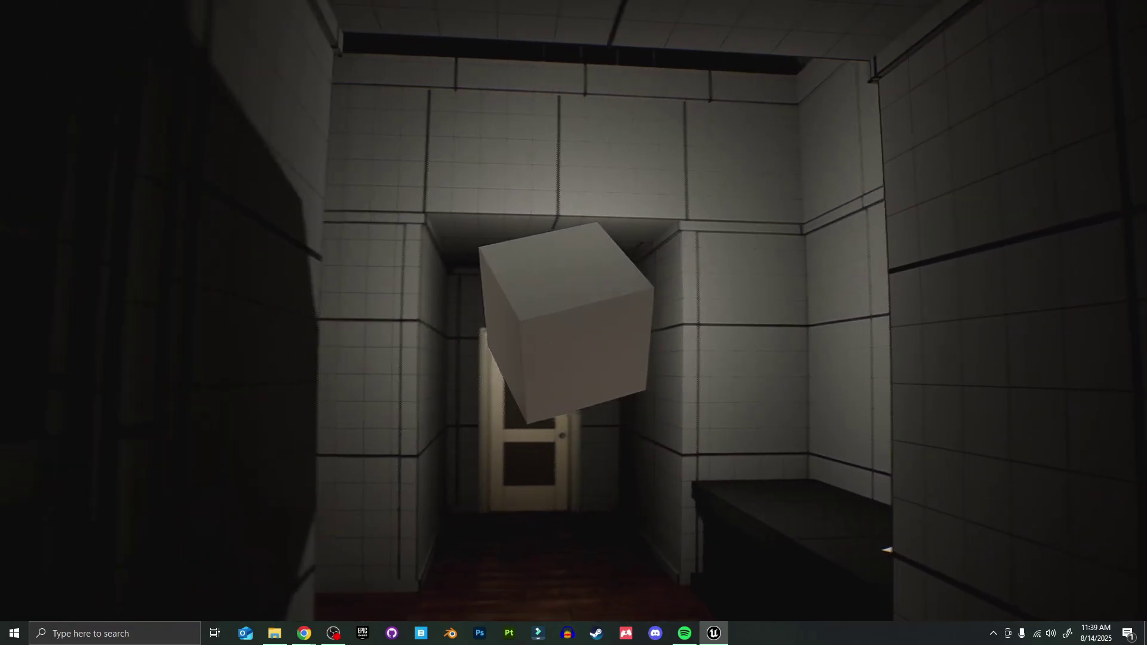
key("w")
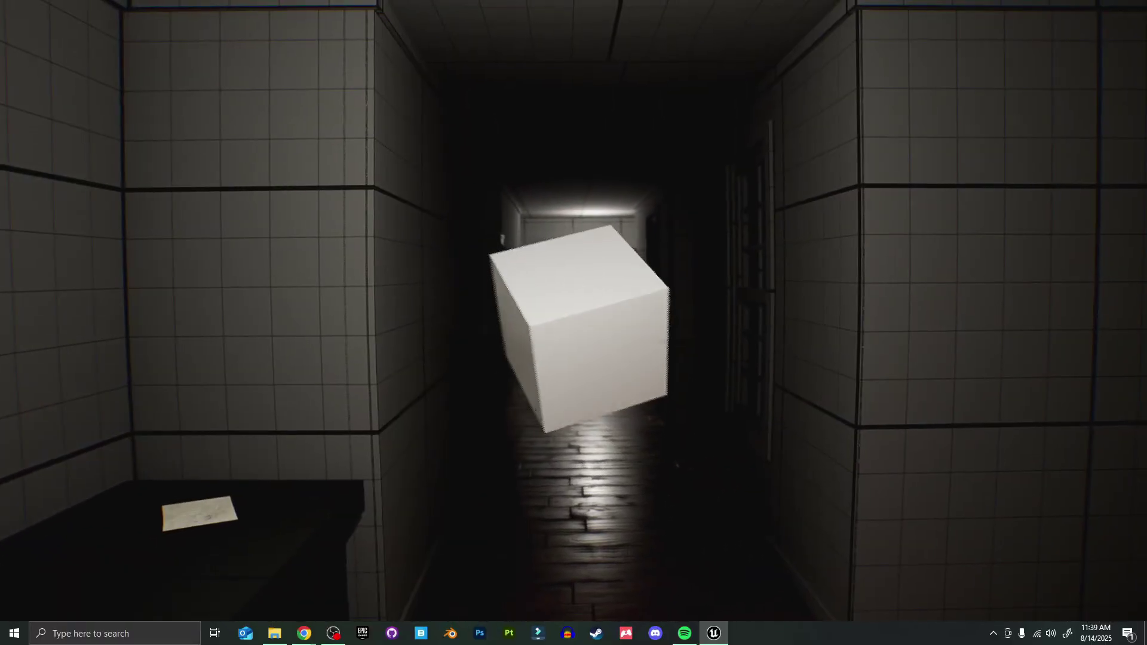
key("e")
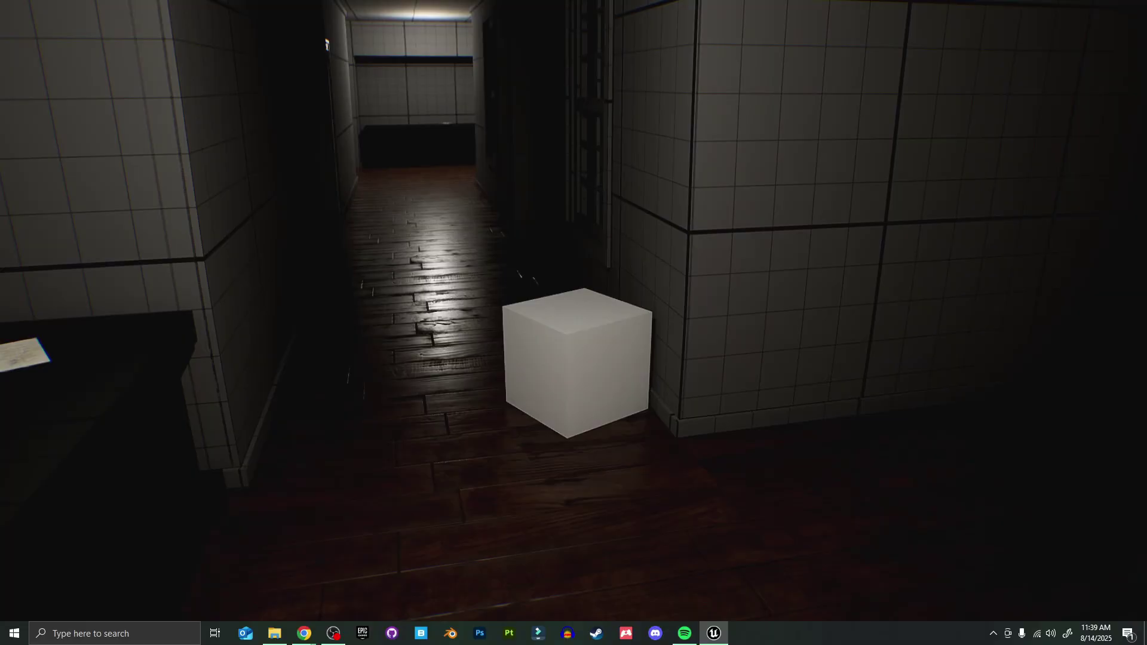
key("Escape")
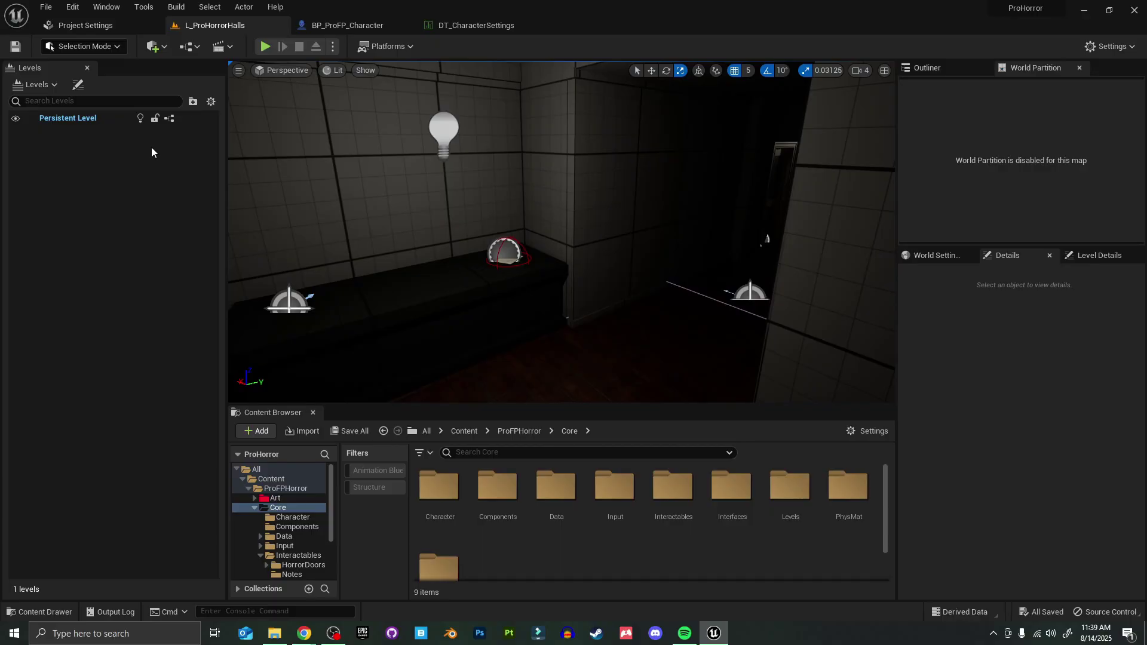
Step: Zoom out and pan the BP_ProFP_Character Event Graph to view all its comment blocks
left_click(386, 20)
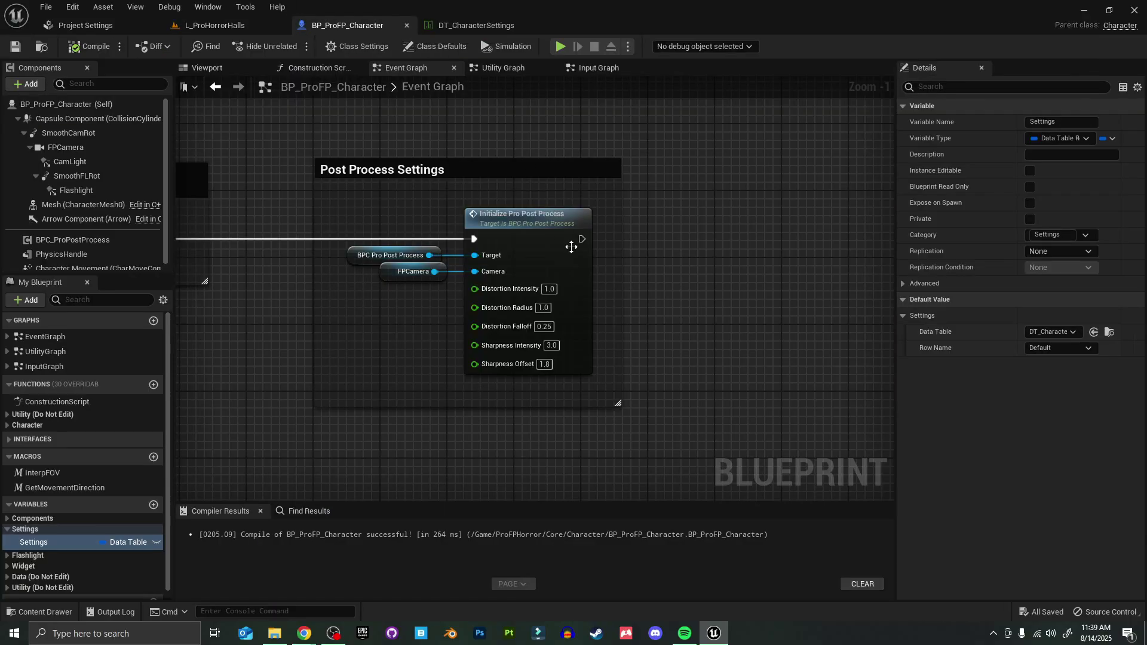
scroll(555, 238, "down", 5)
scroll(535, 146, "down", 4)
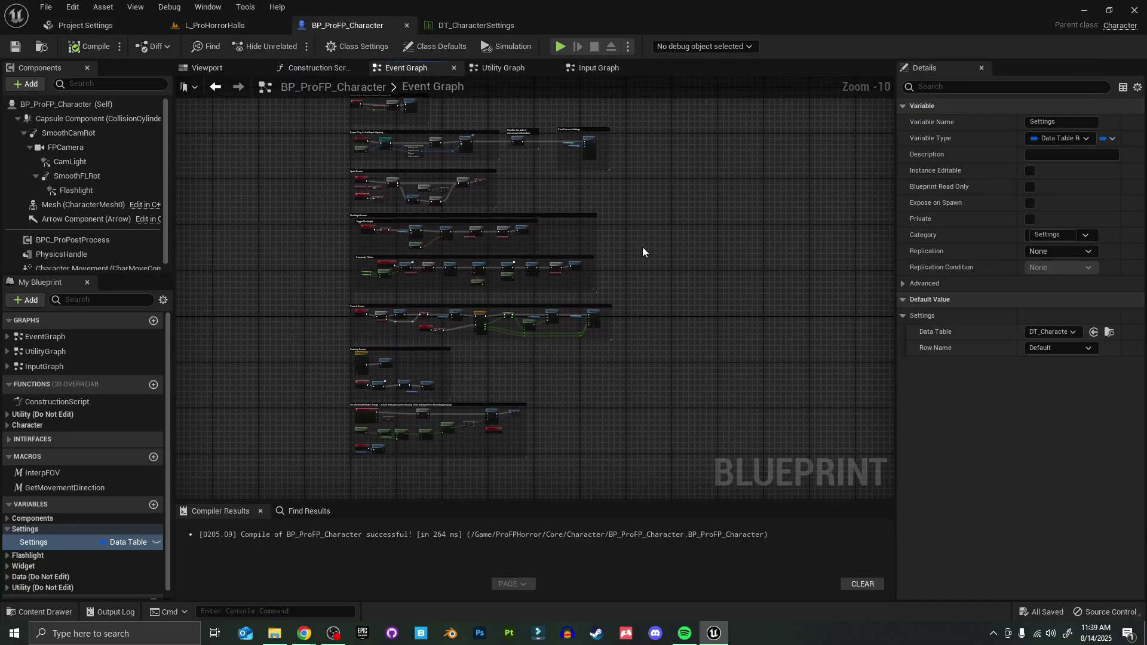
mouse_move(643, 246)
right_mouse_down()
mouse_move(658, 268)
mouse_move(635, 353)
mouse_move(635, 251)
right_mouse_up()
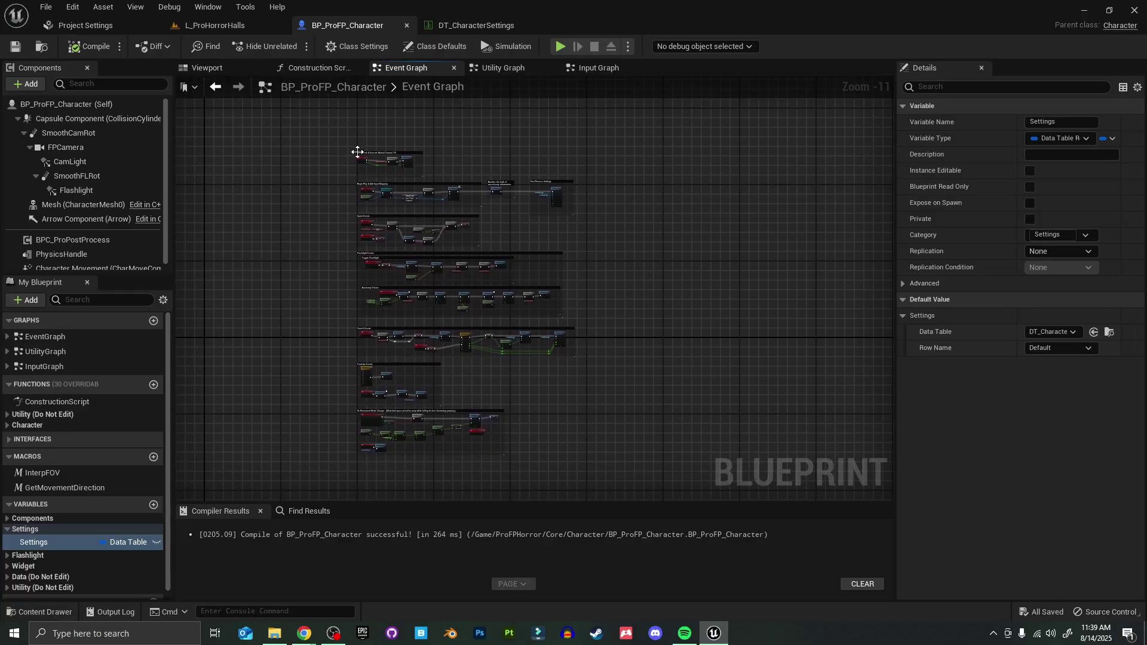
right_click_drag(358, 153, 295, 155)
scroll(267, 196, "up", 8)
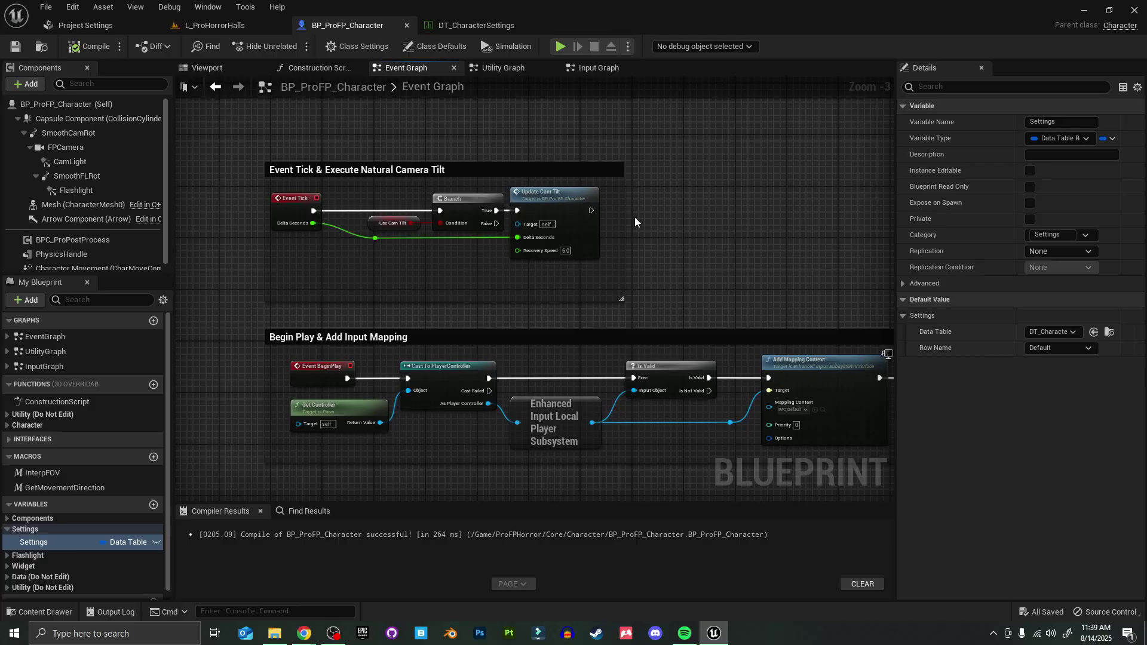
scroll(621, 257, "down", 5)
right_click_drag(738, 232, 607, 159)
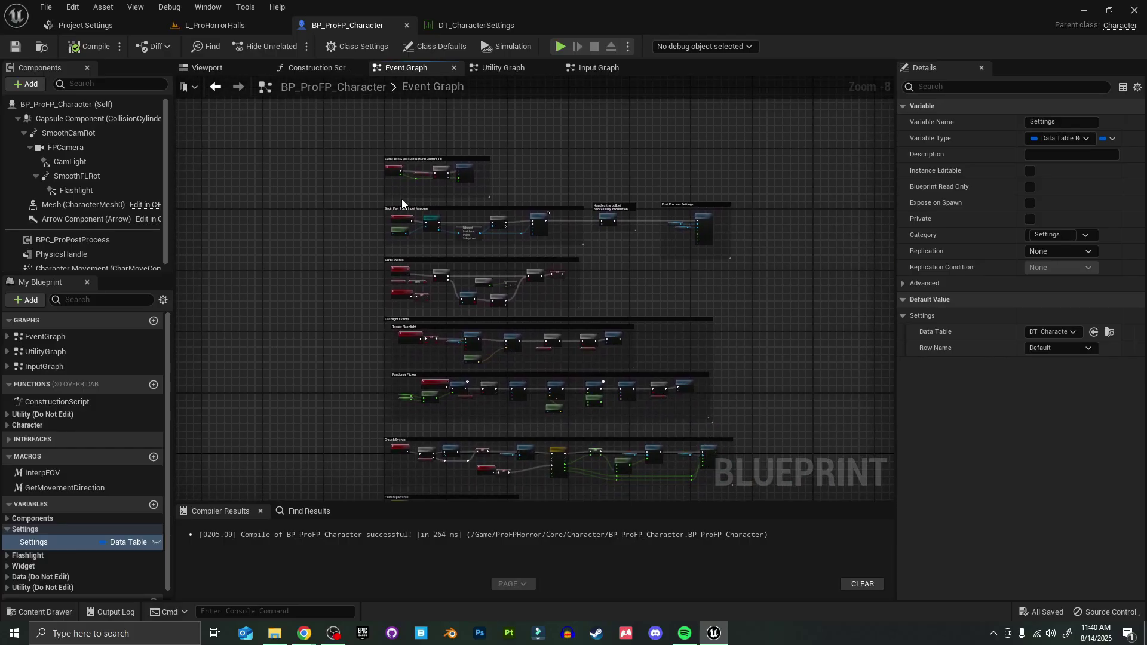
Step: Return to the L_ProHorrorHalls level and turn the view down the corridor toward the lit door
left_click(227, 25)
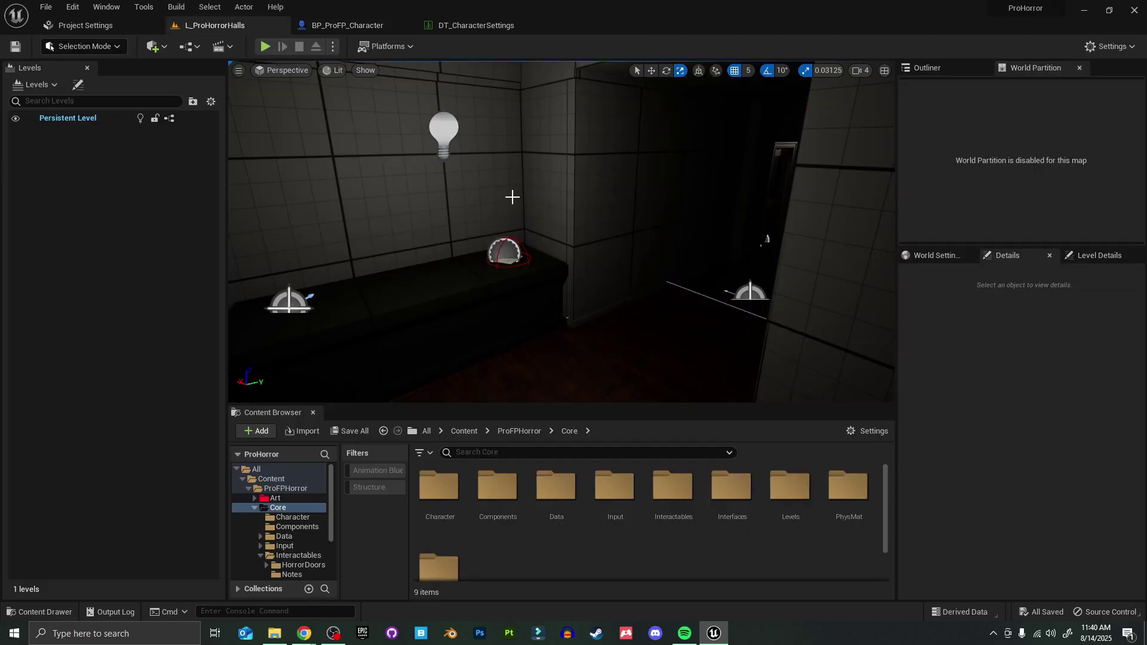
mouse_move(512, 197)
right_mouse_down()
mouse_move(642, 210)
mouse_move(511, 197)
right_mouse_up()
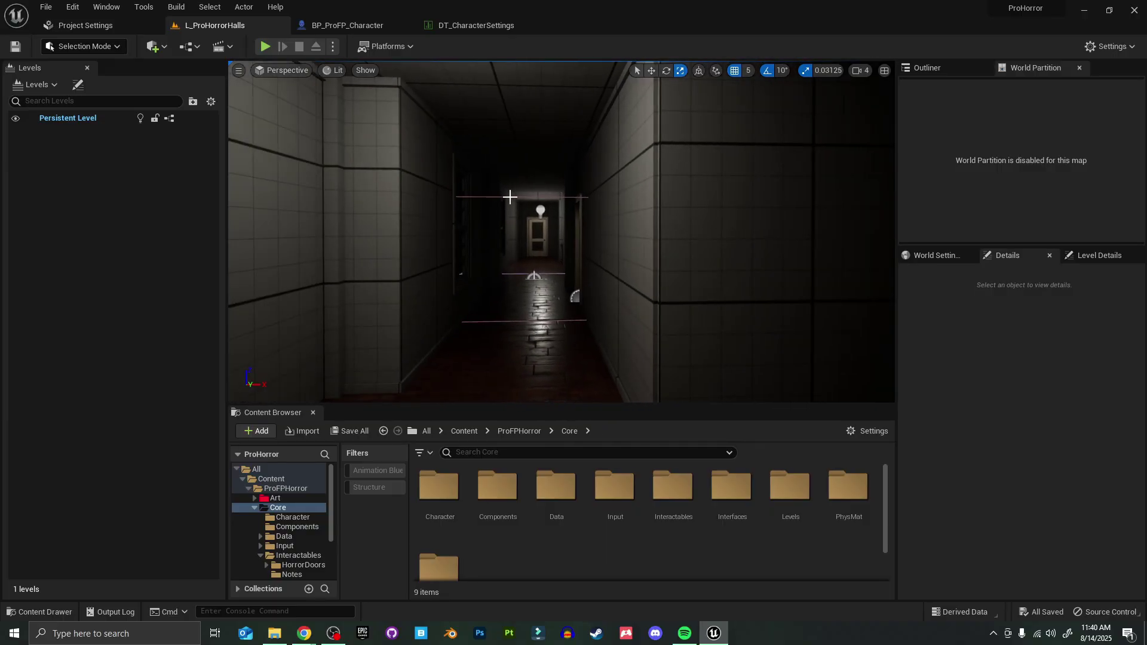